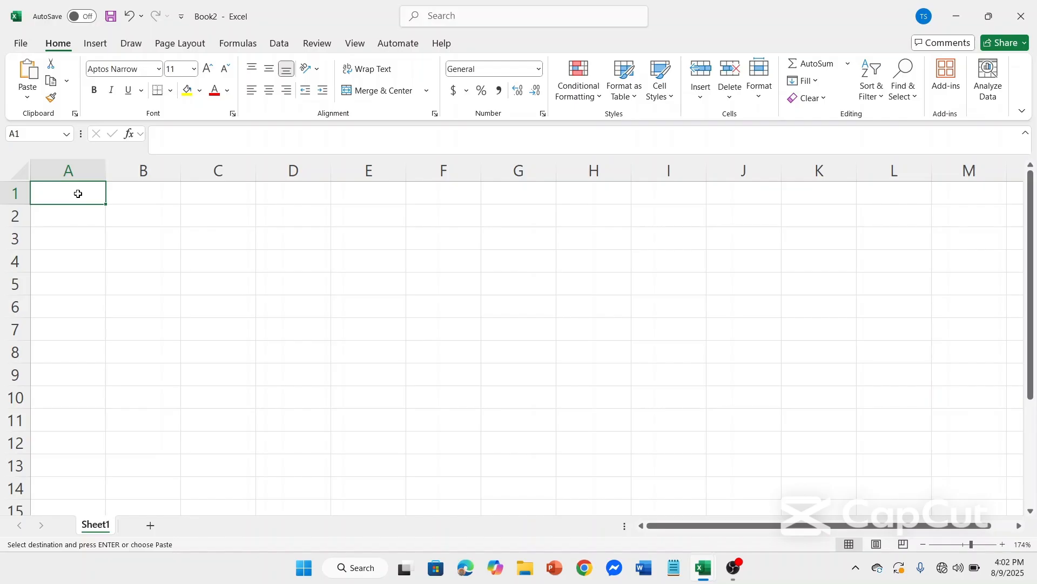
Step: Enter the title "Studernt Result Shit" in cell A1
{"action": "key", "text": "Escape"}
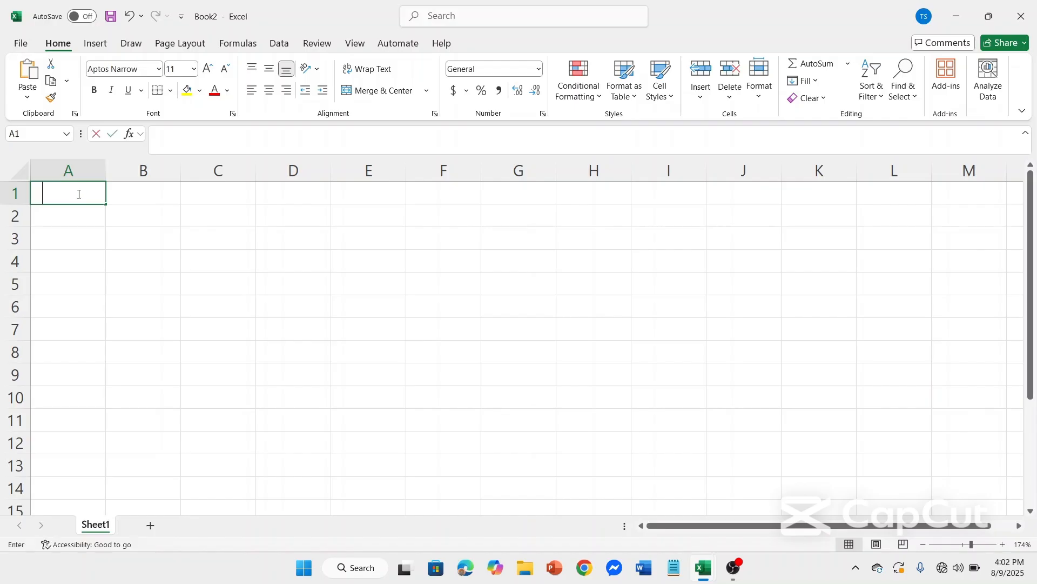
{"action": "type", "text": "Stu"}
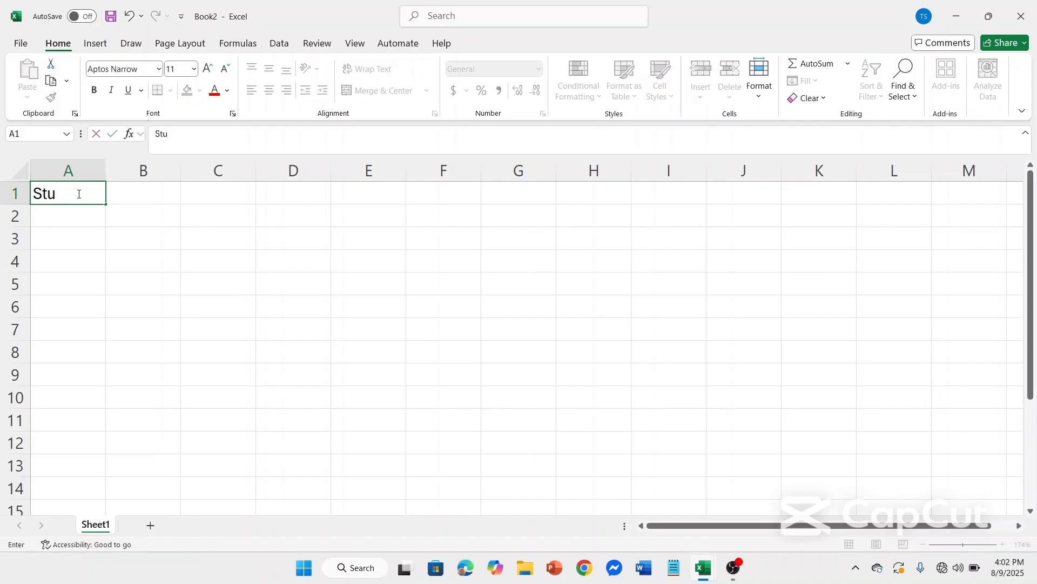
{"action": "type", "text": "dernt Result"}
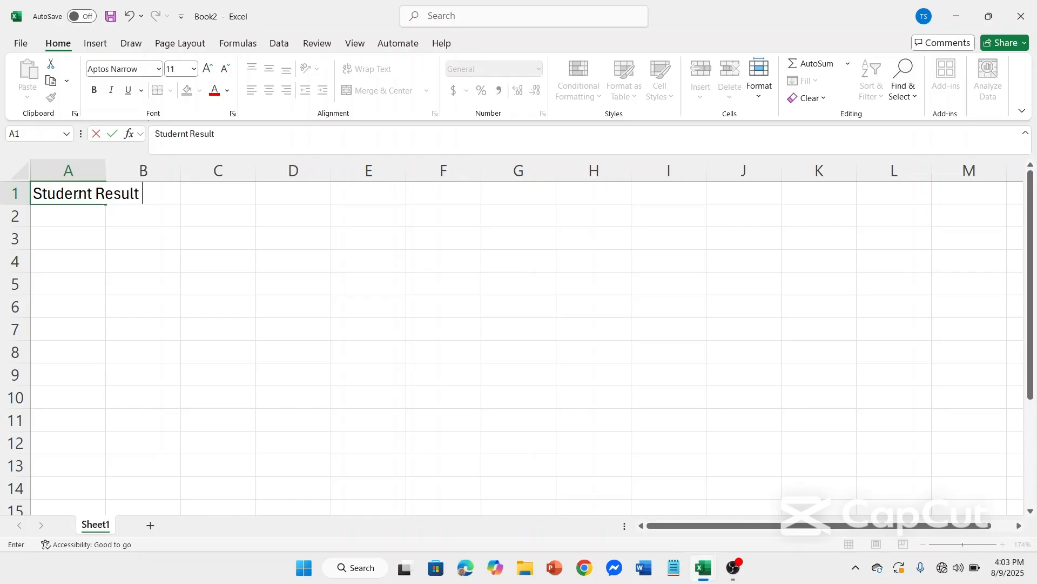
{"action": "type", "text": " Shit"}
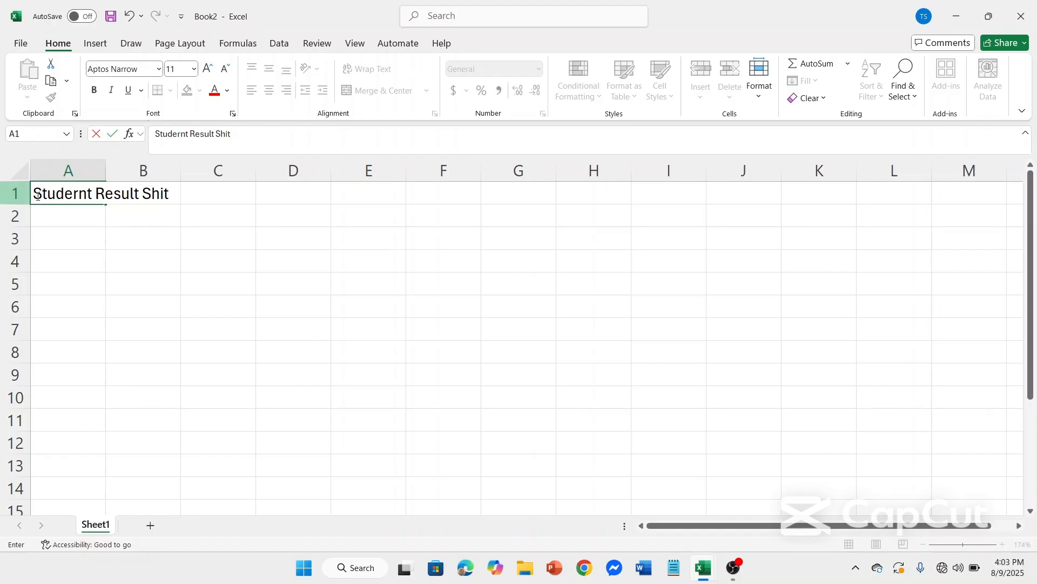
Step: Increase the font size of the whole title text in A1 to 18
{"action": "left_click_drag", "start_coordinate": [35, 193], "coordinate": [192, 206]}
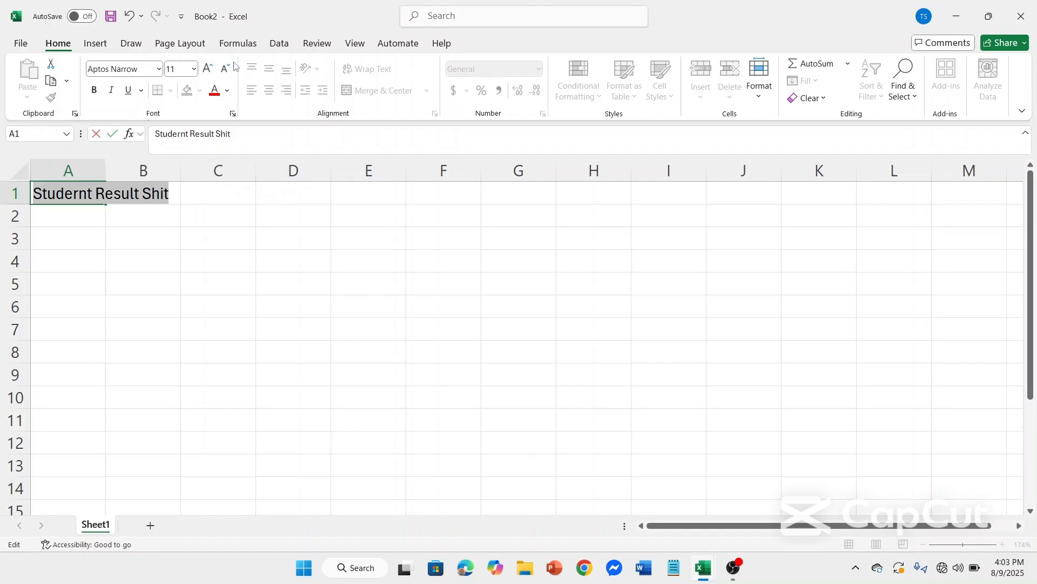
{"action": "left_click", "coordinate": [208, 68]}
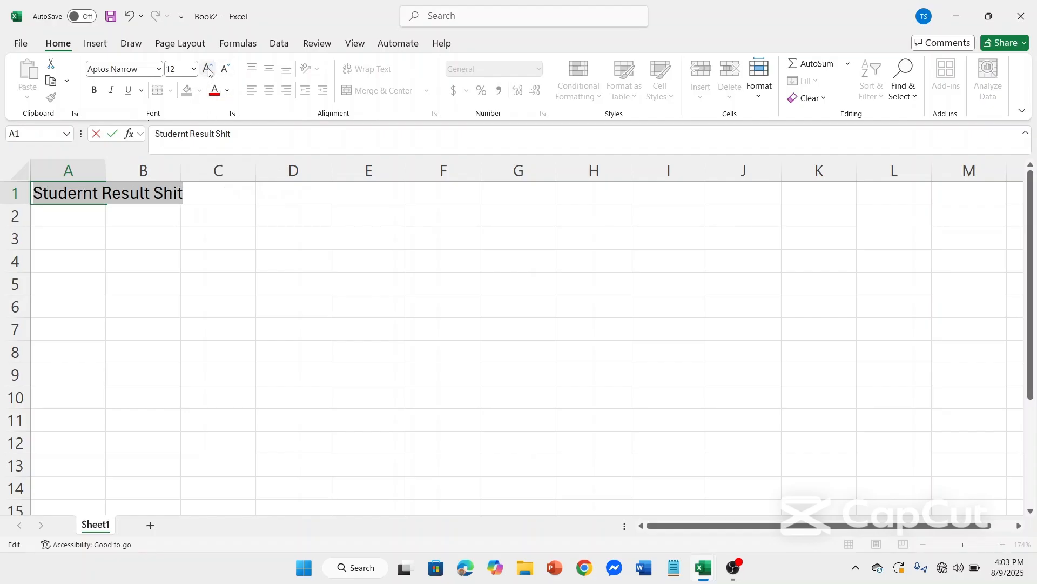
{"action": "left_click", "coordinate": [208, 68]}
{"action": "left_click", "coordinate": [208, 68]}
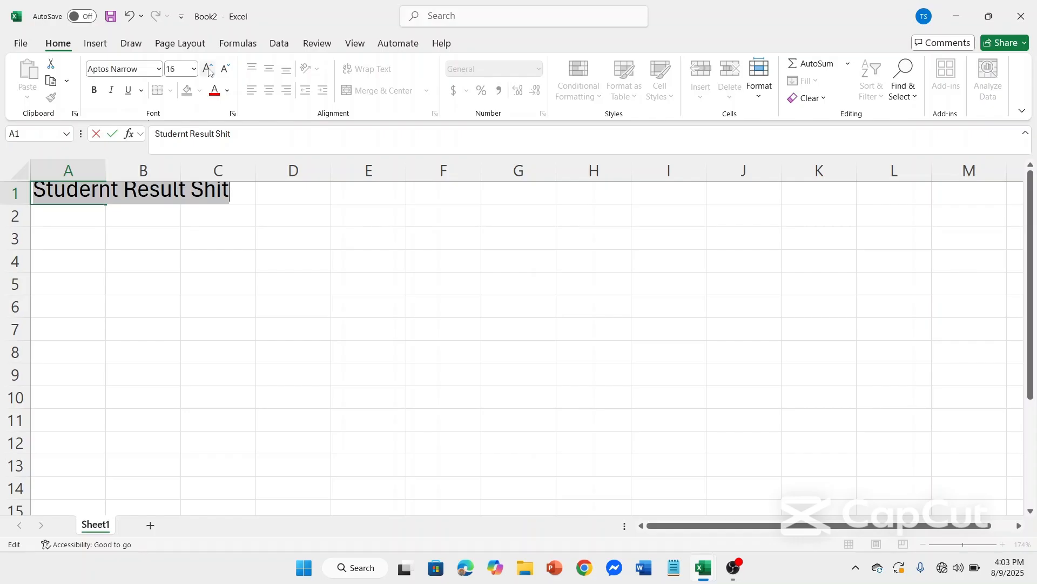
{"action": "left_click", "coordinate": [208, 69]}
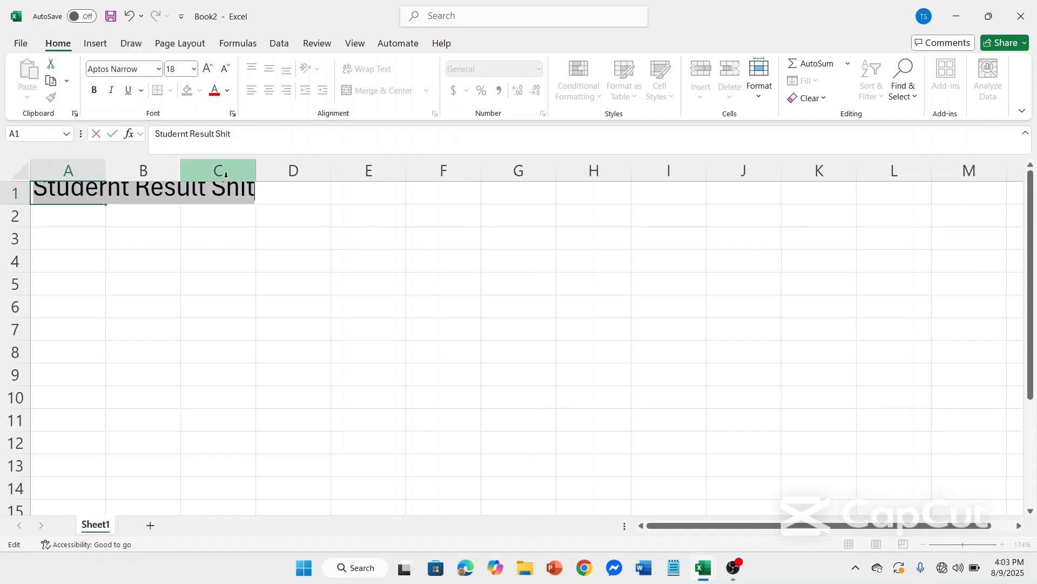
{"action": "left_click", "coordinate": [246, 320]}
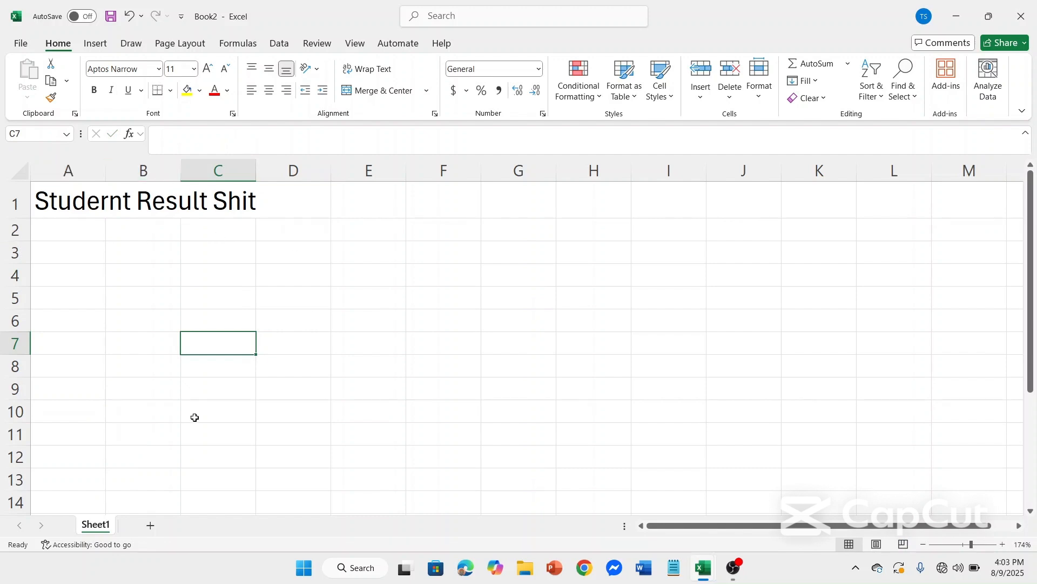
Step: Enter the column header "Si No-" in cell A2
{"action": "left_click", "coordinate": [76, 229]}
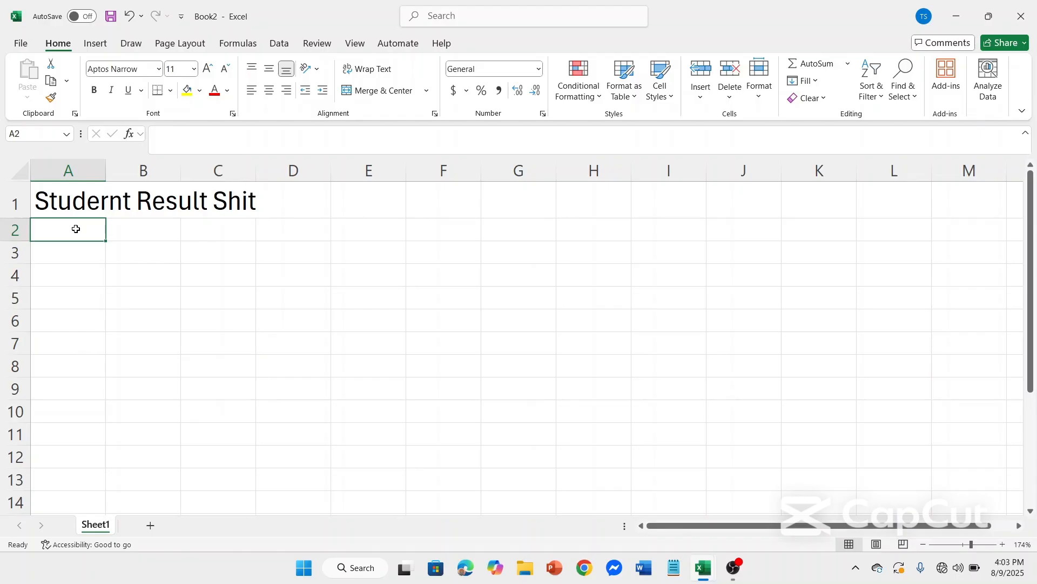
{"action": "type", "text": "Si"}
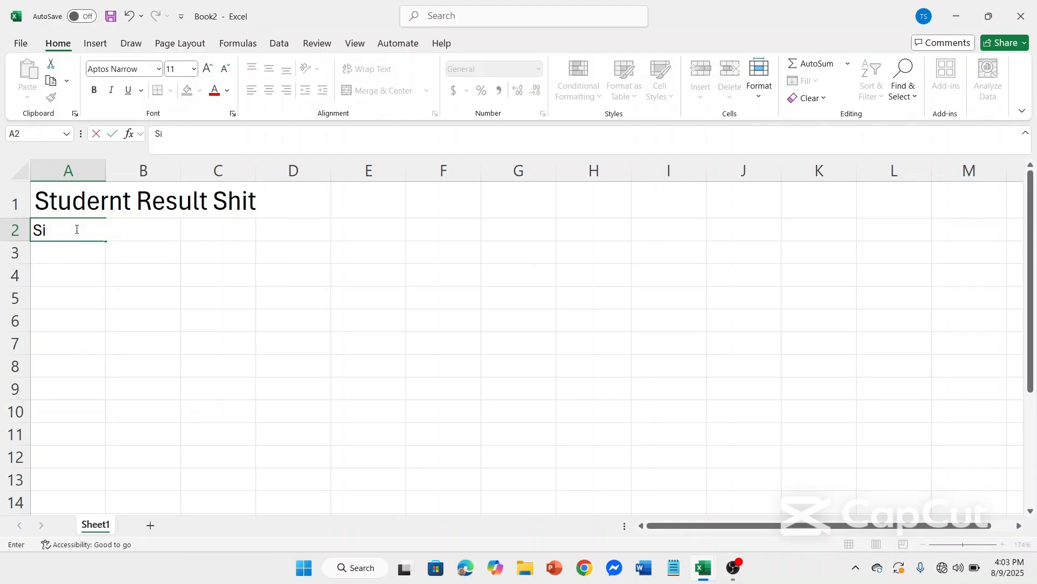
{"action": "type", "text": " No-"}
{"action": "key", "text": "F2"}
{"action": "left_click", "coordinate": [83, 253]}
Step: Enter the column header "Roll No-" in cell B2
{"action": "left_click", "coordinate": [169, 230]}
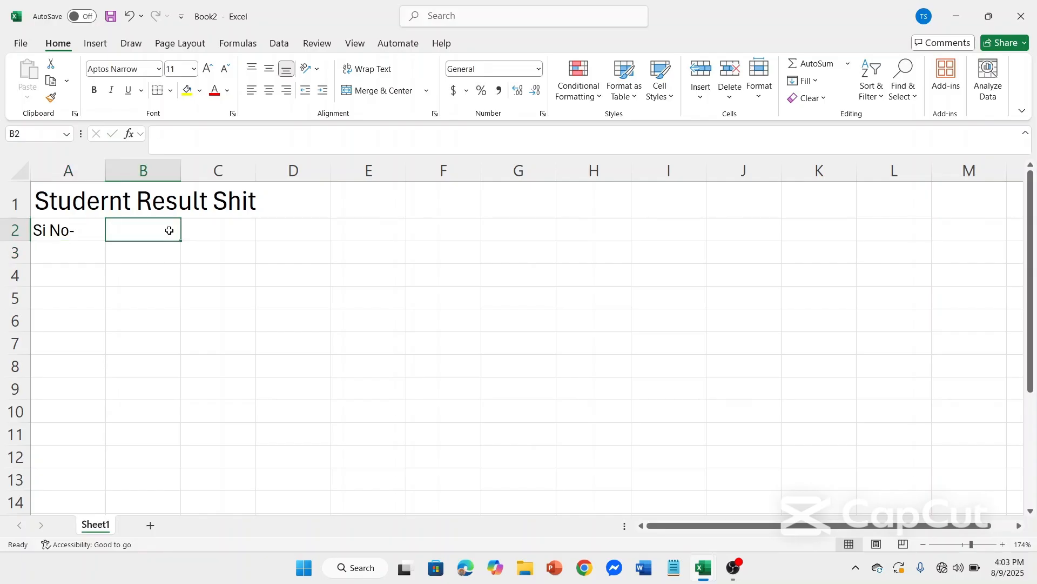
{"action": "type", "text": "Rolll"}
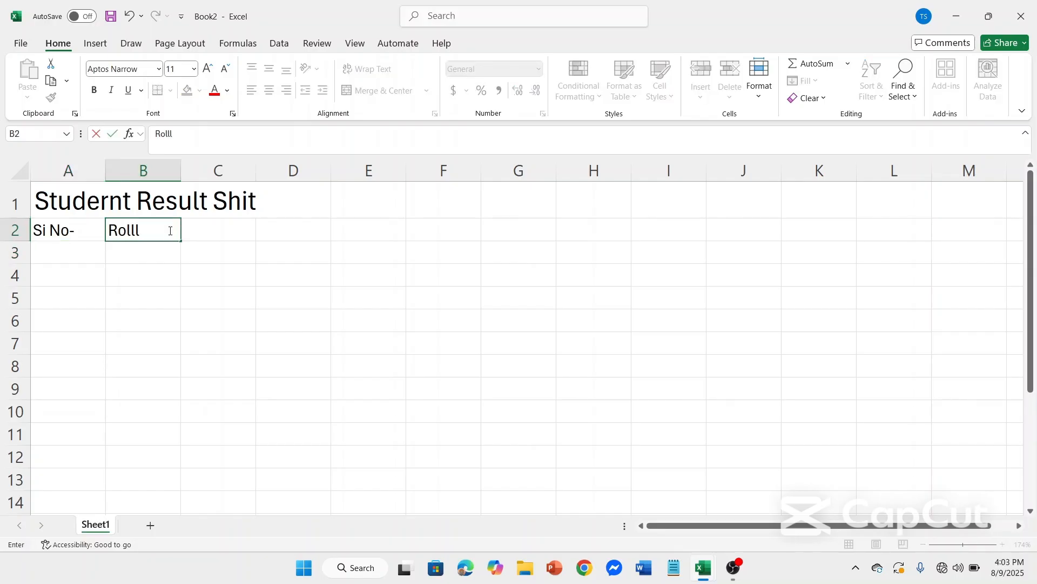
{"action": "key", "text": "BackSpace"}
{"action": "type", "text": "No-"}
Step: Enter the column header "Student Name" in cell C2
{"action": "left_click", "coordinate": [225, 230]}
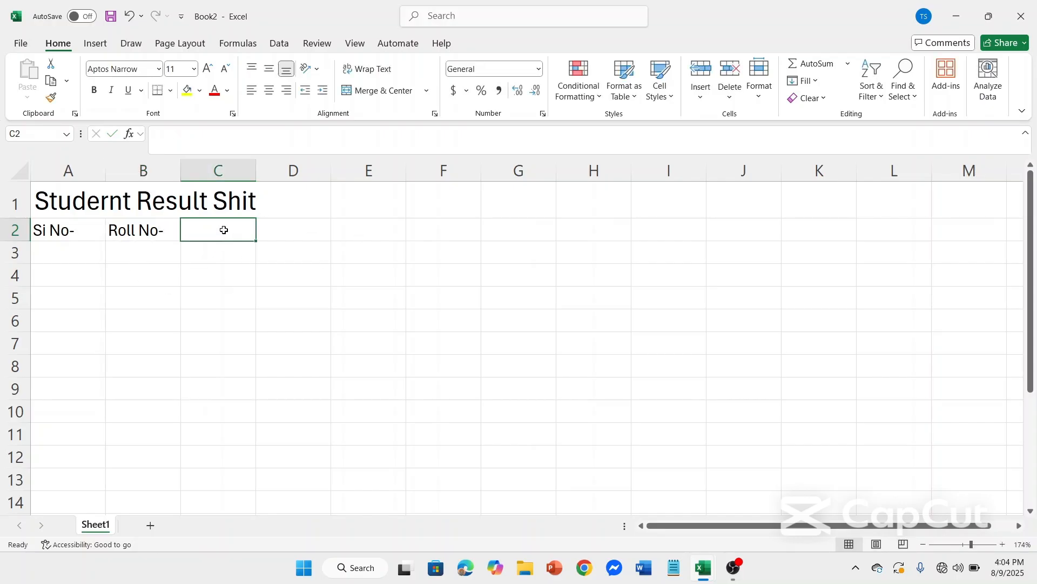
{"action": "type", "text": "S"}
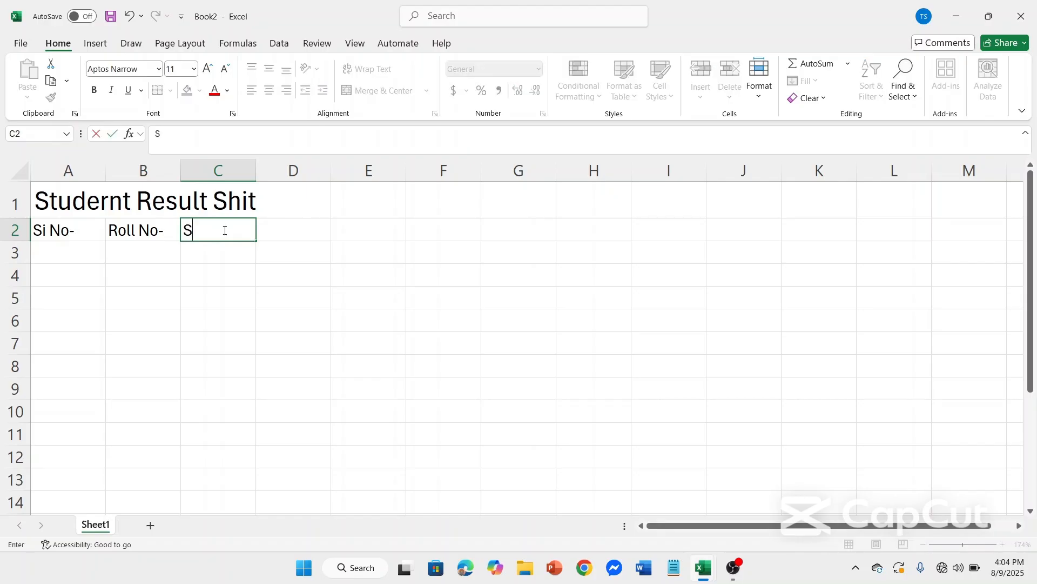
{"action": "type", "text": "tudent Name"}
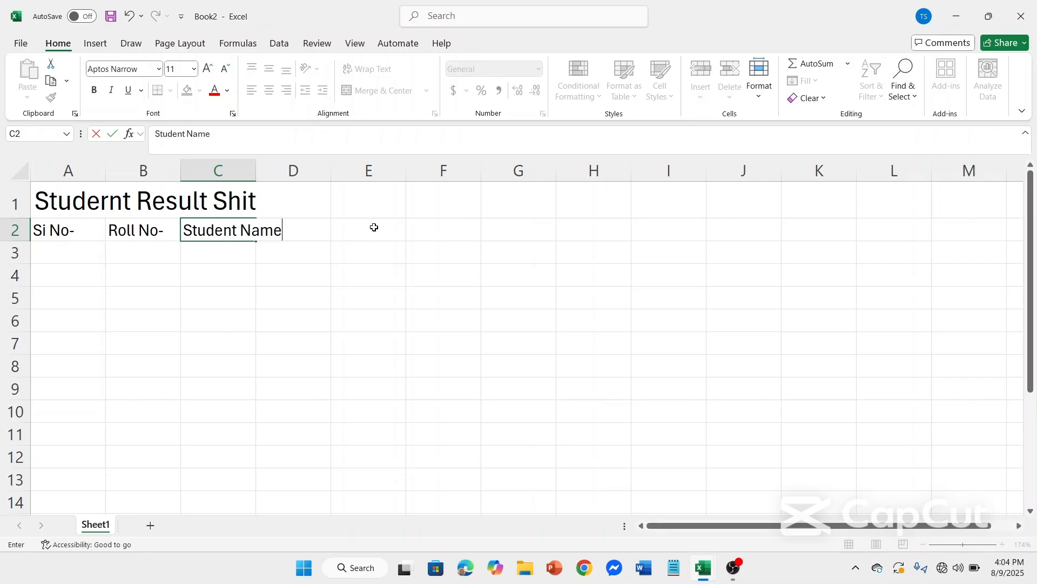
{"action": "key", "text": "F2"}
Step: Autofit the width of column C to its "Student Name" header
{"action": "left_click", "coordinate": [221, 168]}
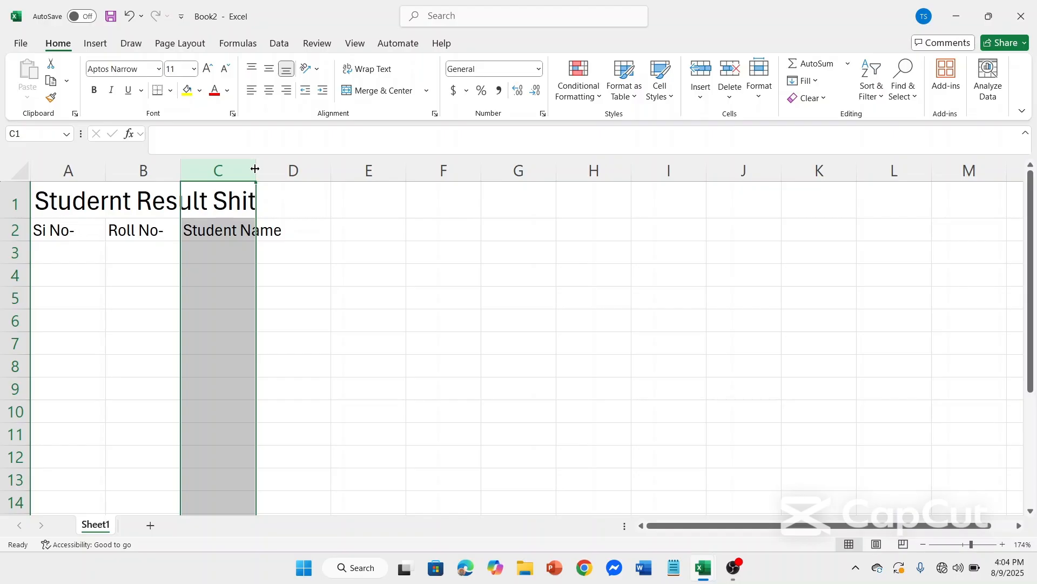
{"action": "double_click", "coordinate": [255, 168]}
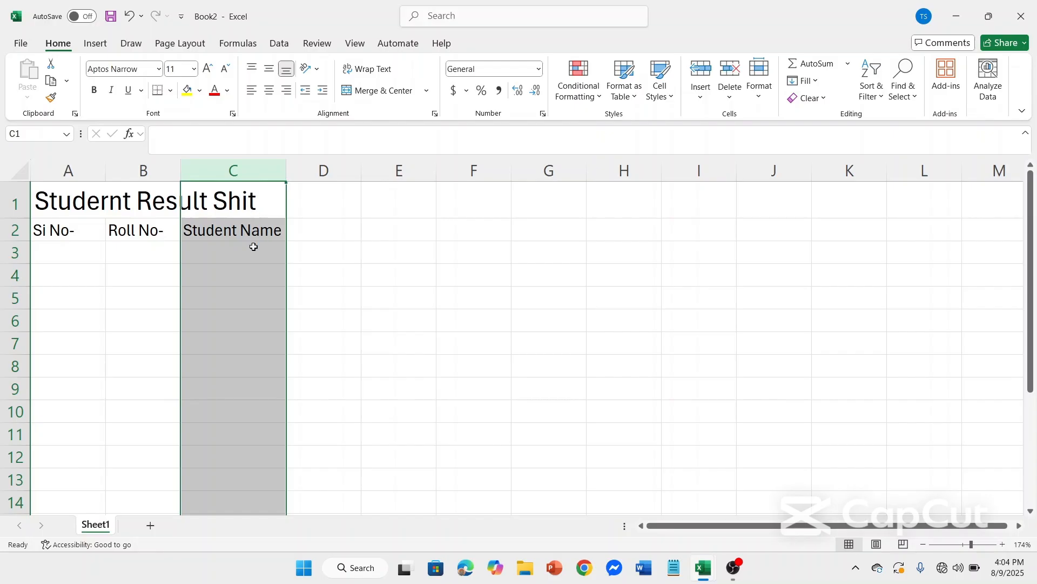
{"action": "left_click", "coordinate": [268, 320]}
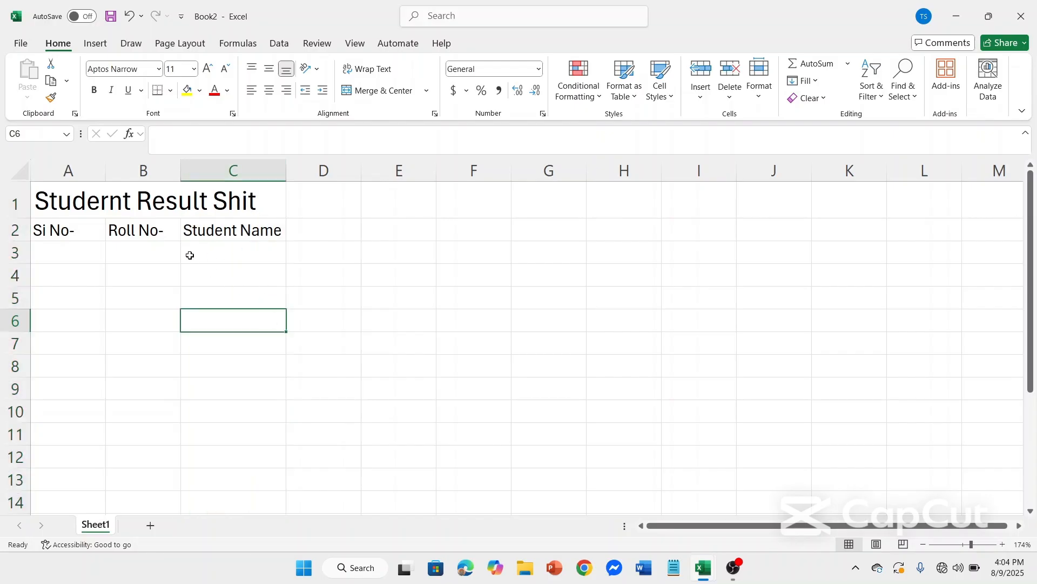
Step: Enter the subject headers "Bangla", "Math" and "English" in cells D2, E2 and F2
{"action": "left_click", "coordinate": [325, 228]}
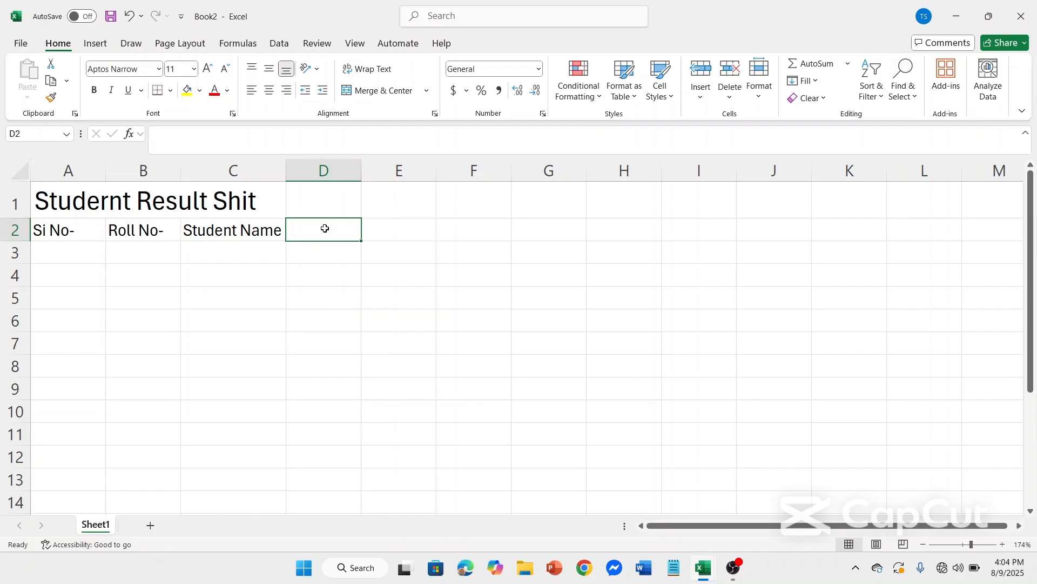
{"action": "type", "text": "Ba"}
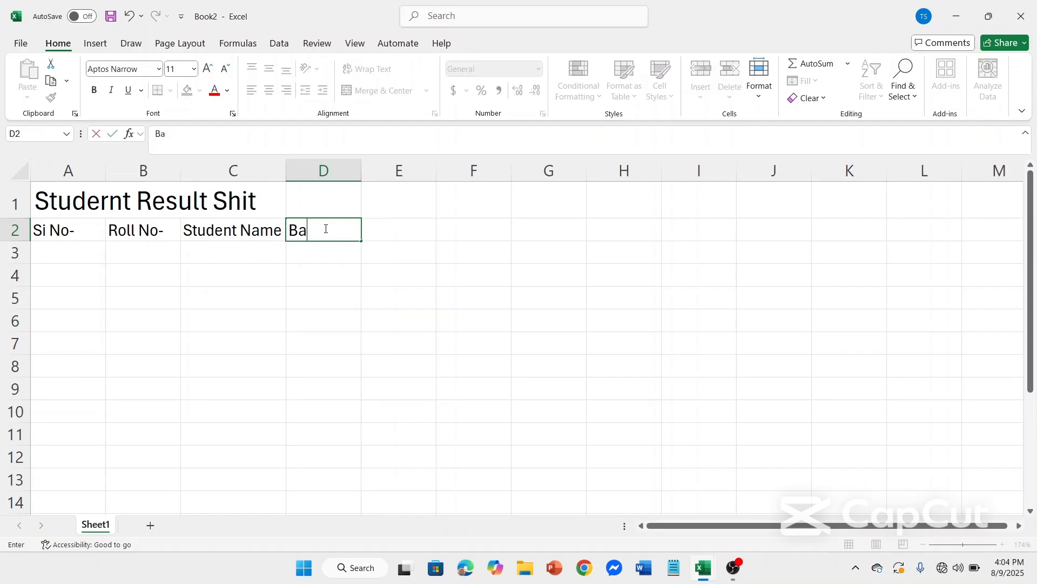
{"action": "type", "text": "ngla"}
{"action": "left_click", "coordinate": [404, 233]}
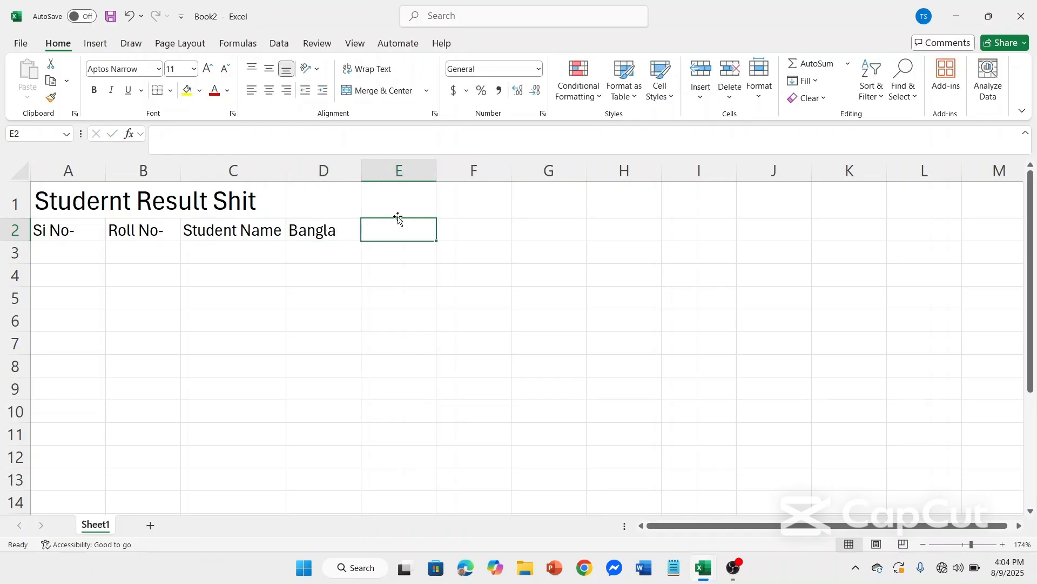
{"action": "type", "text": "Math"}
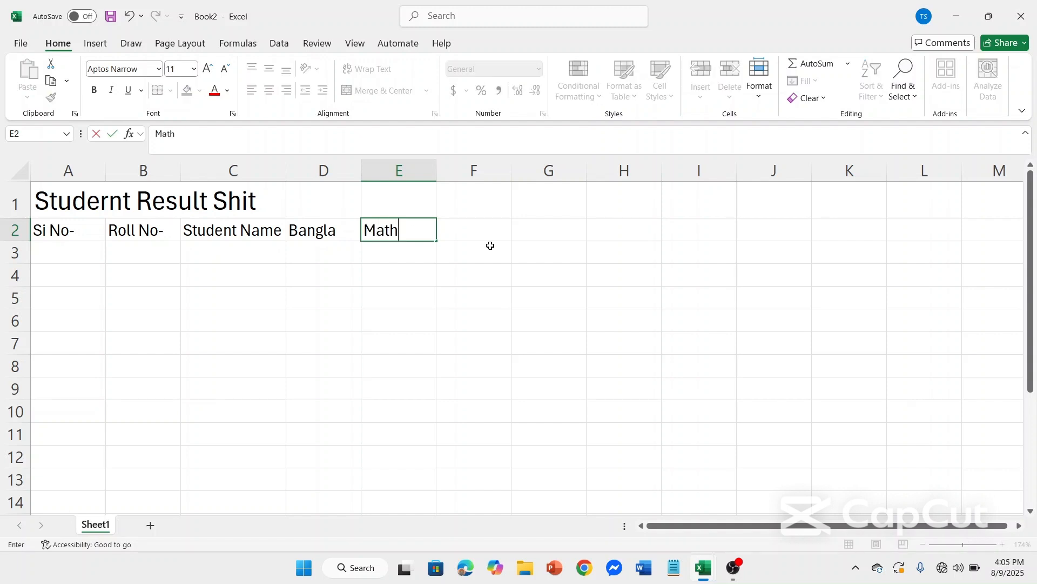
{"action": "left_click", "coordinate": [481, 227]}
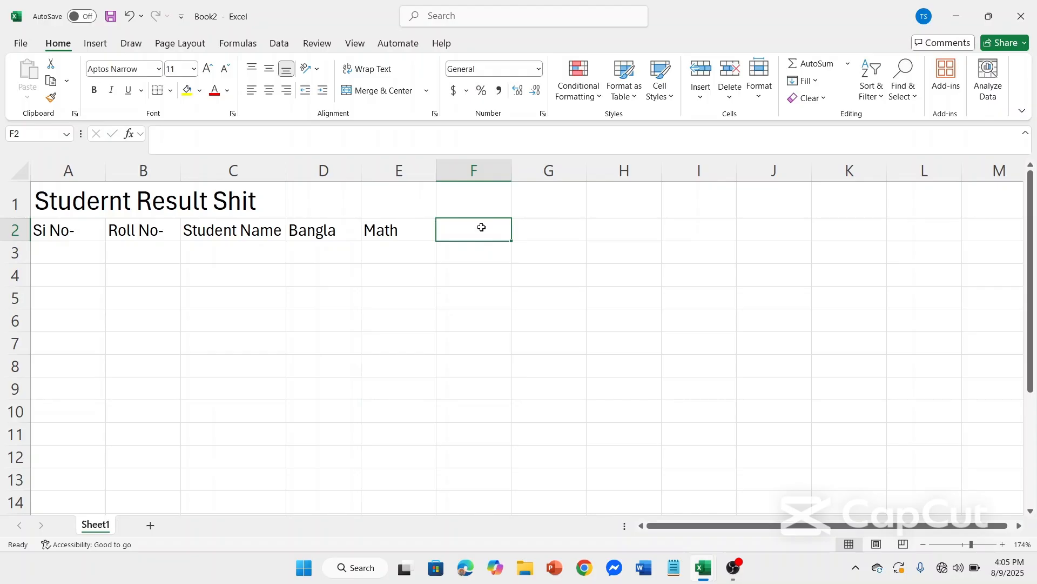
{"action": "type", "text": "E"}
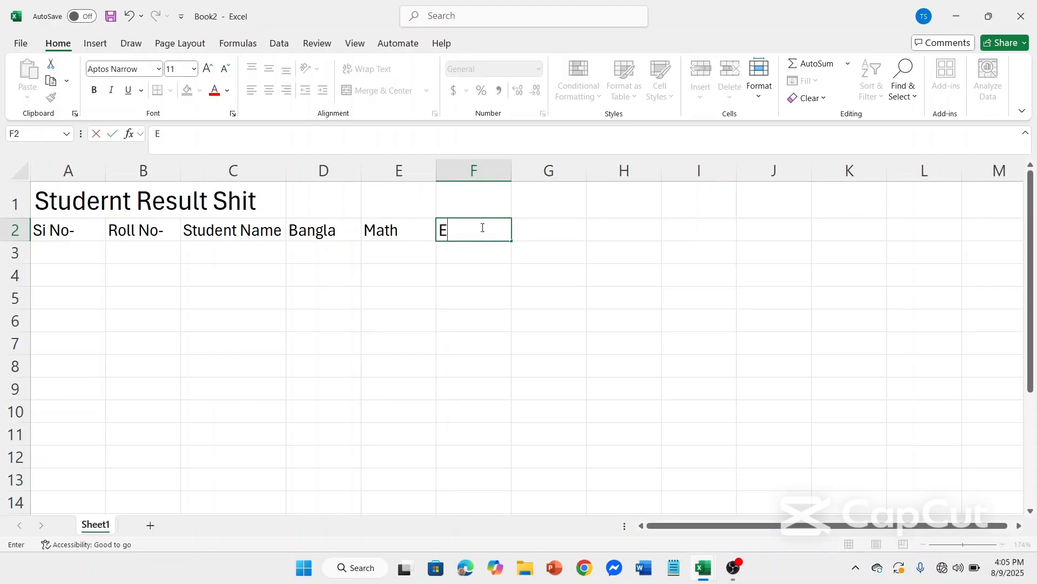
{"action": "type", "text": "nglish"}
Step: Enter the serial numbers 1 and 2 in cells A3 and A4
{"action": "left_click", "coordinate": [66, 253]}
{"action": "type", "text": "1"}
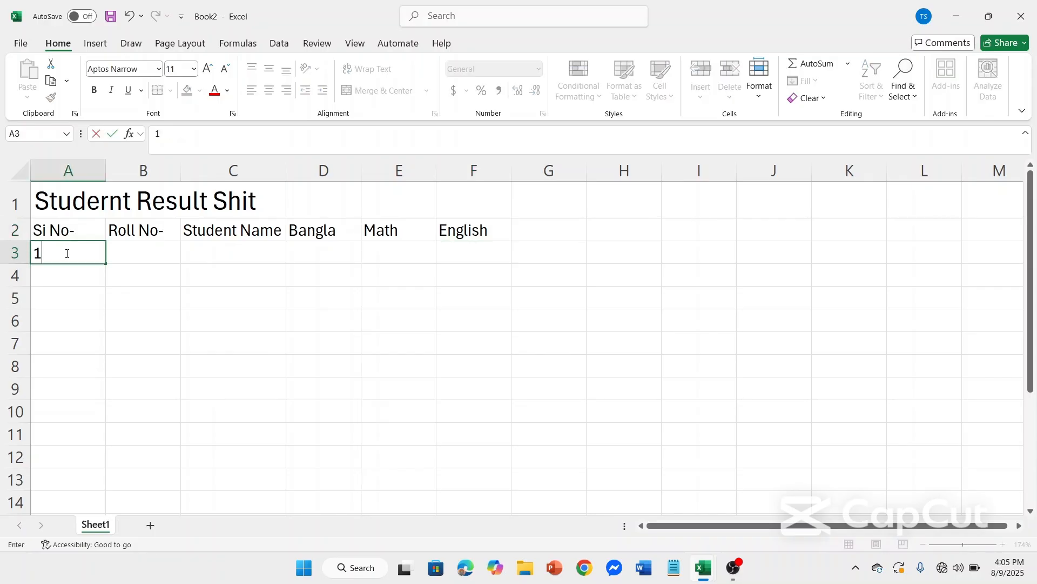
{"action": "left_click", "coordinate": [88, 271]}
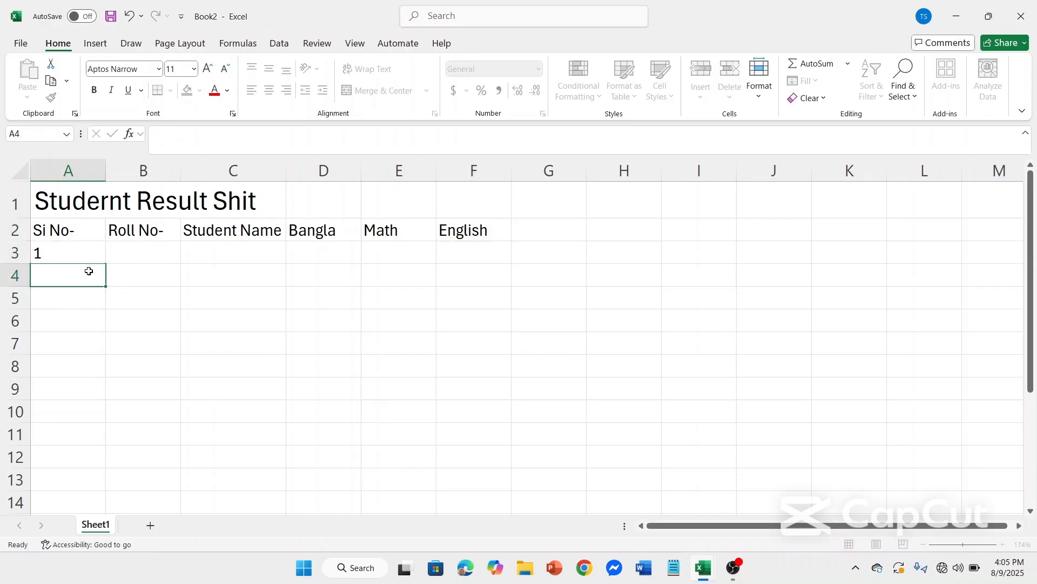
{"action": "type", "text": "2"}
{"action": "left_click", "coordinate": [81, 303]}
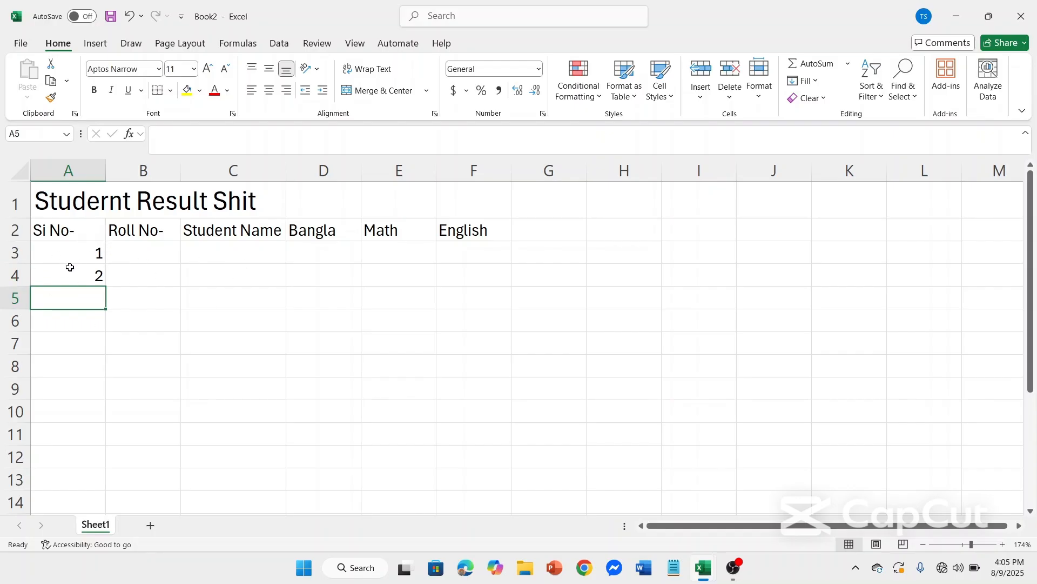
{"action": "left_click", "coordinate": [79, 247]}
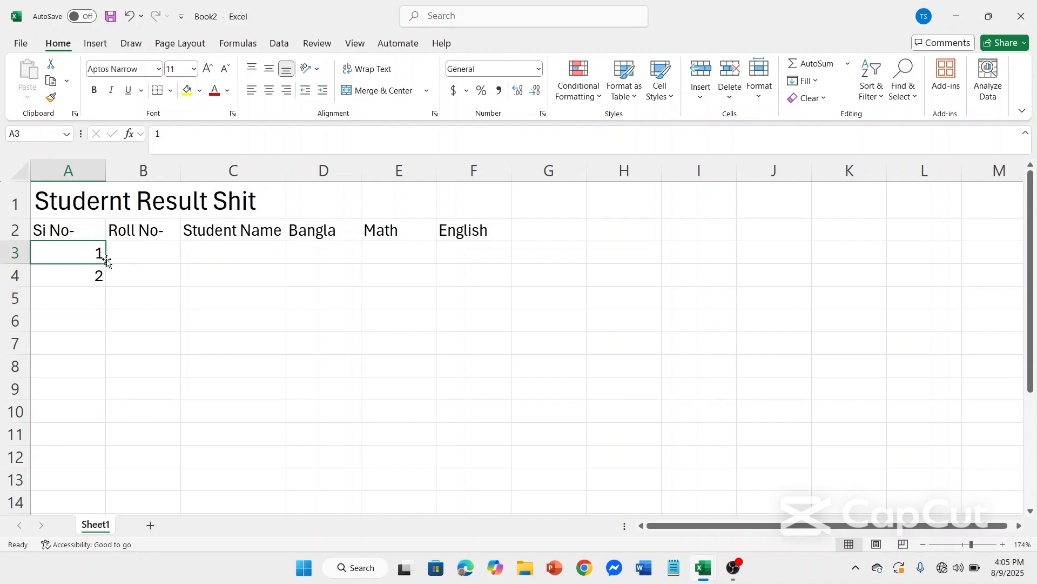
{"action": "left_click_drag", "start_coordinate": [106, 261], "coordinate": [99, 276]}
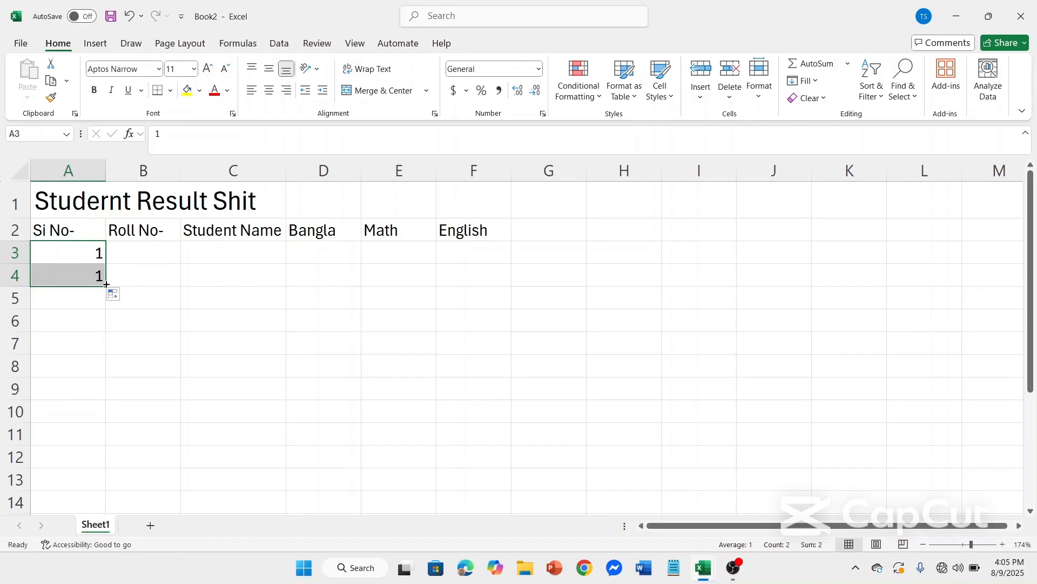
{"action": "left_click", "coordinate": [96, 277]}
{"action": "double_click", "coordinate": [97, 276]}
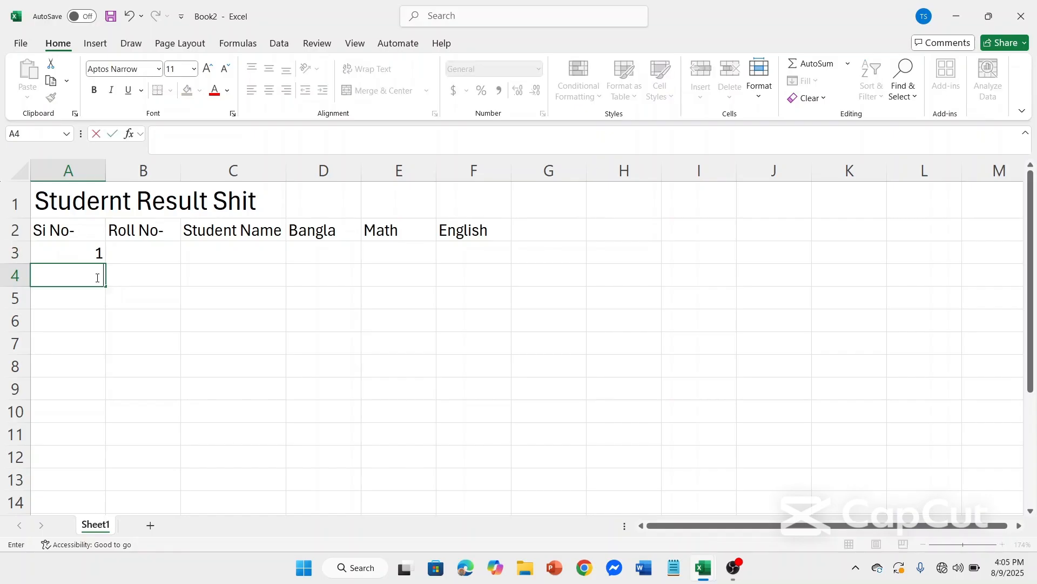
{"action": "key", "text": "BackSpace"}
{"action": "type", "text": "2"}
{"action": "left_click", "coordinate": [85, 296]}
Step: Extend the serial number series from A3:A4 down to cell A8, giving 1 through 6
{"action": "left_click", "coordinate": [90, 250]}
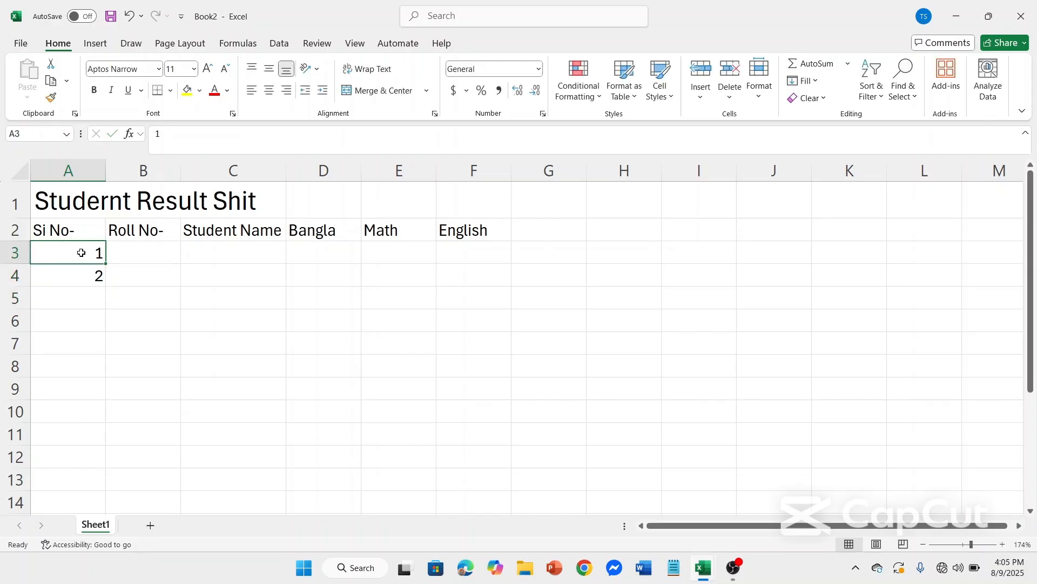
{"action": "left_click_drag", "start_coordinate": [81, 253], "coordinate": [81, 278]}
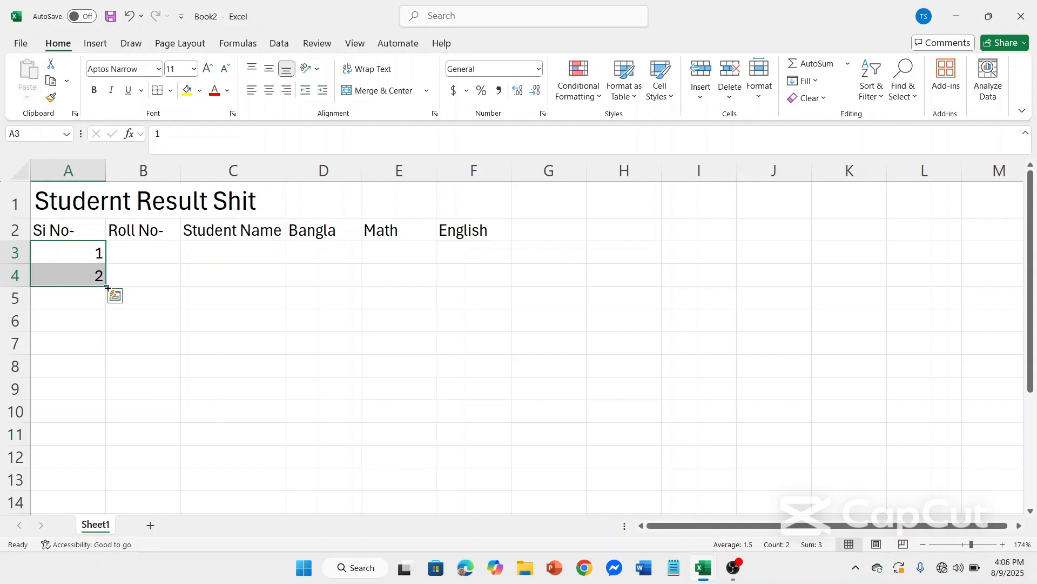
{"action": "left_click_drag", "start_coordinate": [107, 287], "coordinate": [106, 388]}
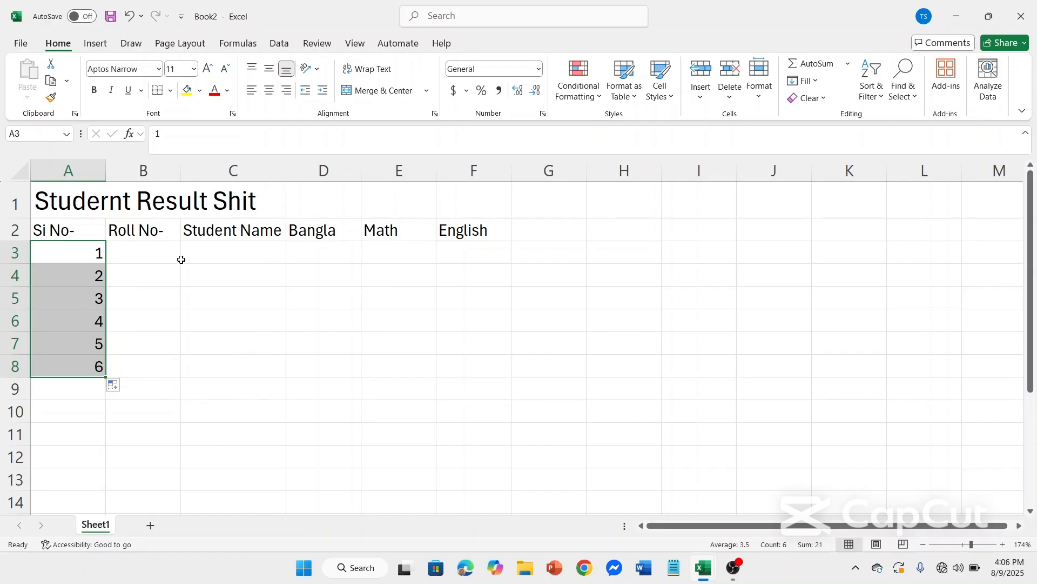
Step: Enter the roll numbers 101 and 102 in cells B3 and B4
{"action": "left_click", "coordinate": [153, 244]}
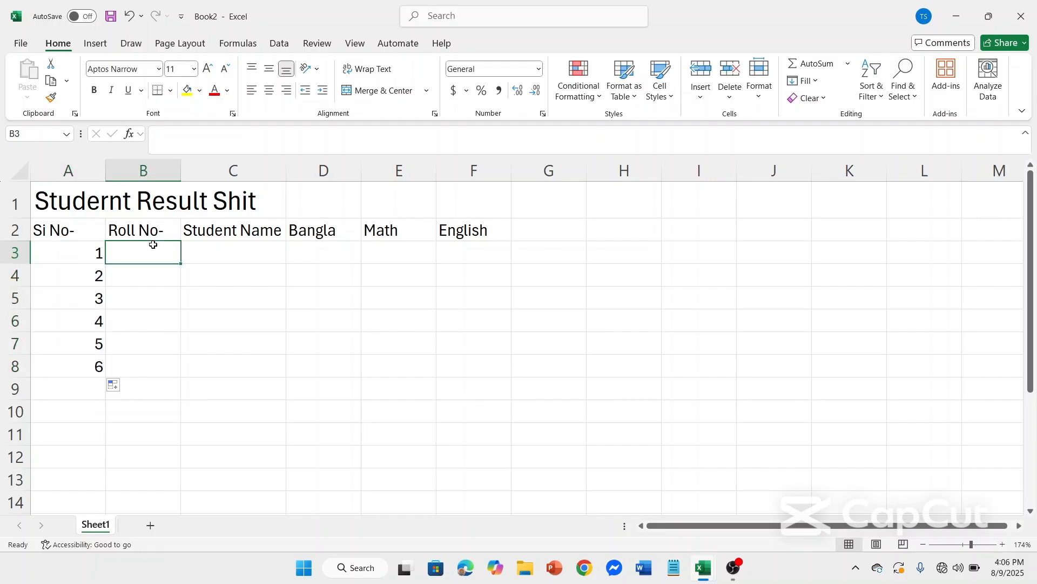
{"action": "type", "text": "101"}
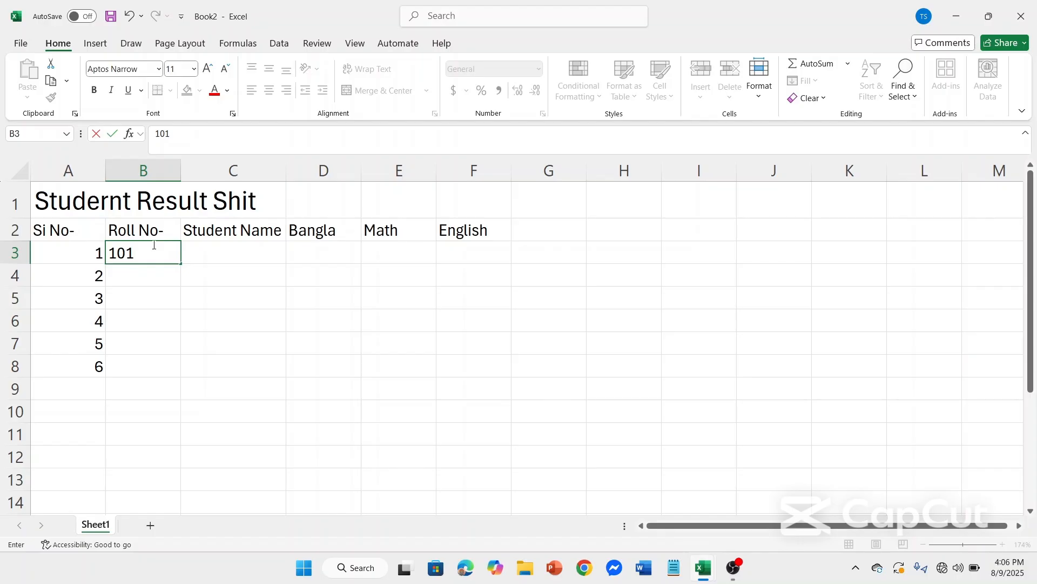
{"action": "key", "text": "Return"}
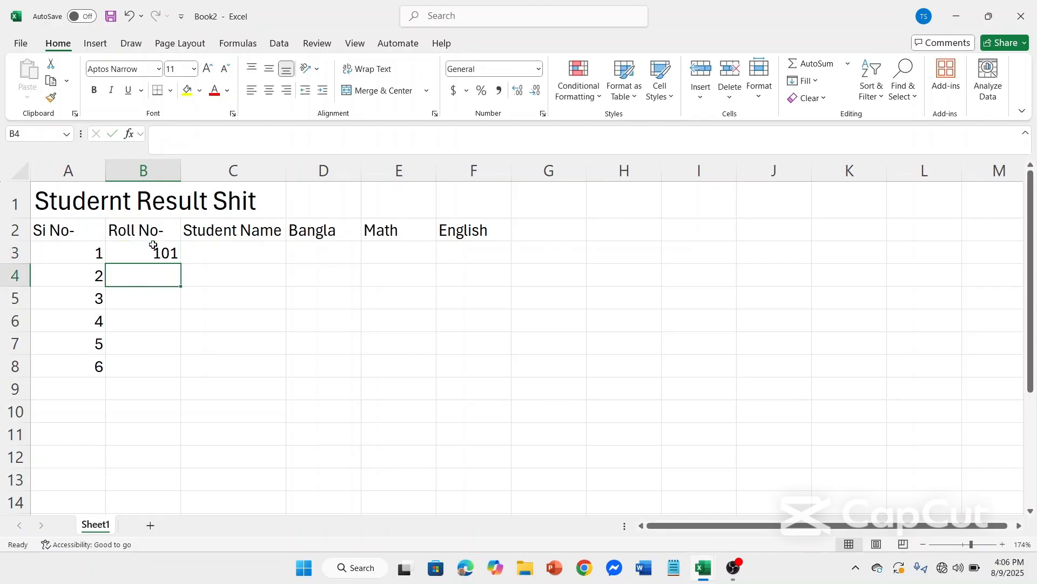
{"action": "type", "text": "102"}
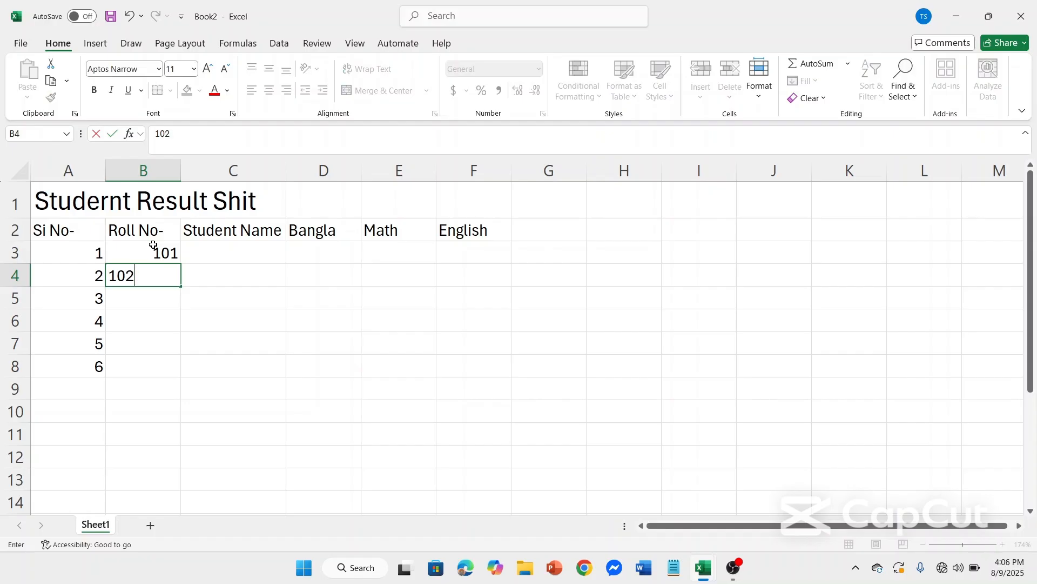
{"action": "key", "text": "Return"}
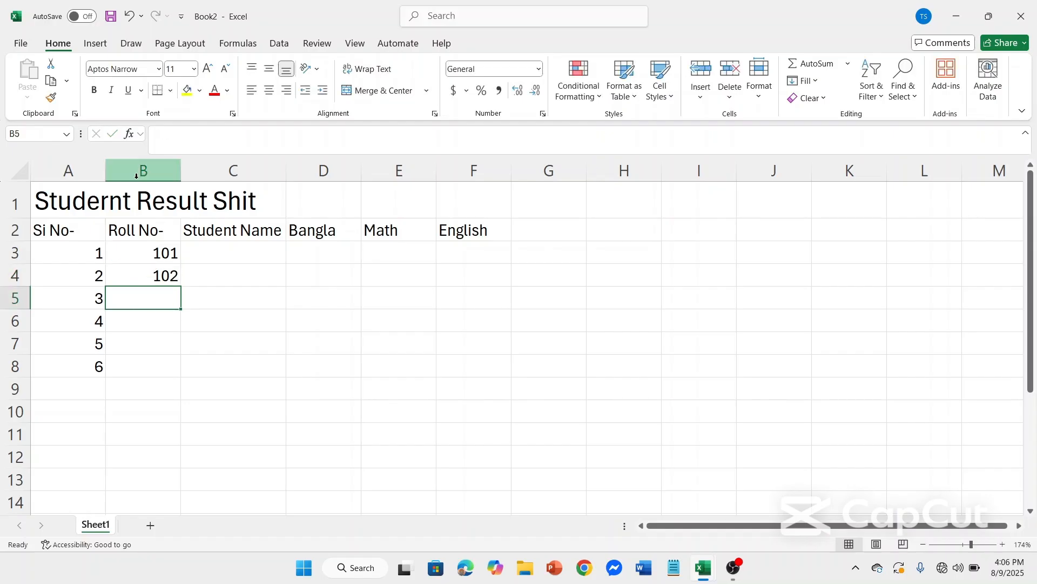
{"action": "left_click", "coordinate": [158, 258]}
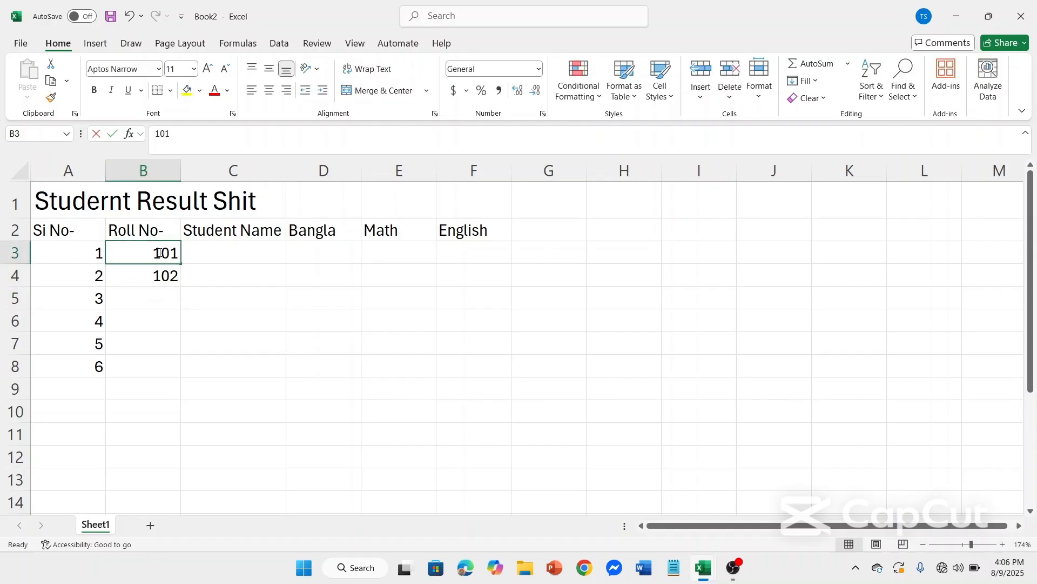
{"action": "double_click", "coordinate": [158, 254]}
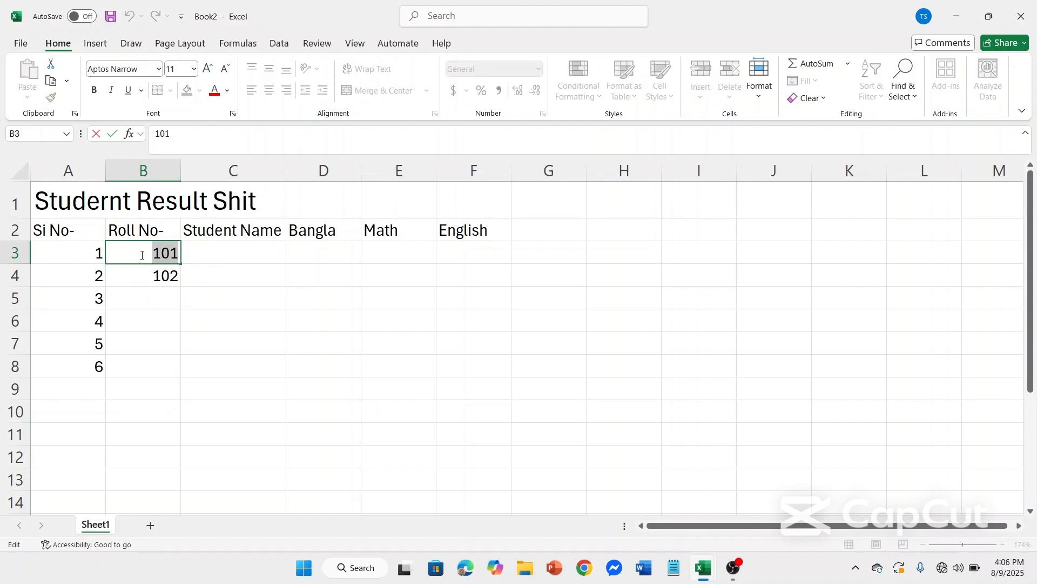
{"action": "left_click", "coordinate": [141, 259]}
{"action": "left_click", "coordinate": [134, 314]}
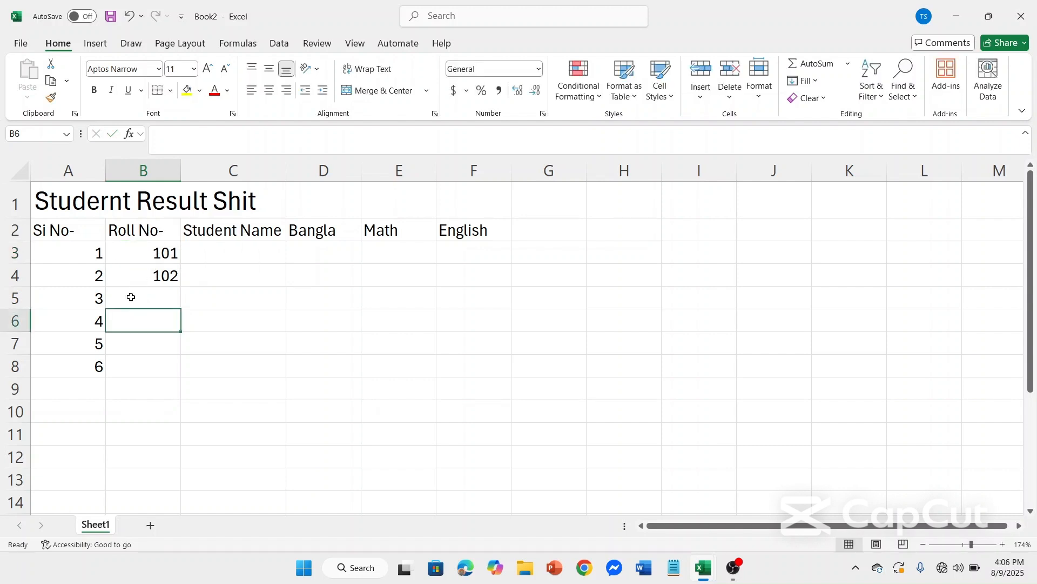
Step: Extend the roll number series from B3:B4 down to cell B8, giving 101 through 106
{"action": "left_click", "coordinate": [133, 254]}
{"action": "left_click_drag", "start_coordinate": [138, 268], "coordinate": [139, 271]}
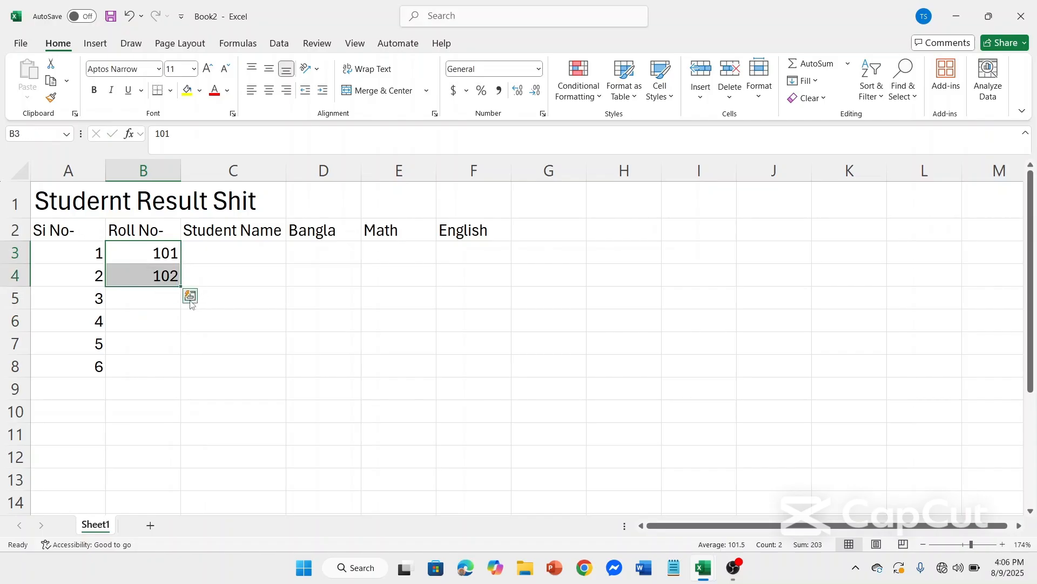
{"action": "left_click_drag", "start_coordinate": [181, 286], "coordinate": [181, 374]}
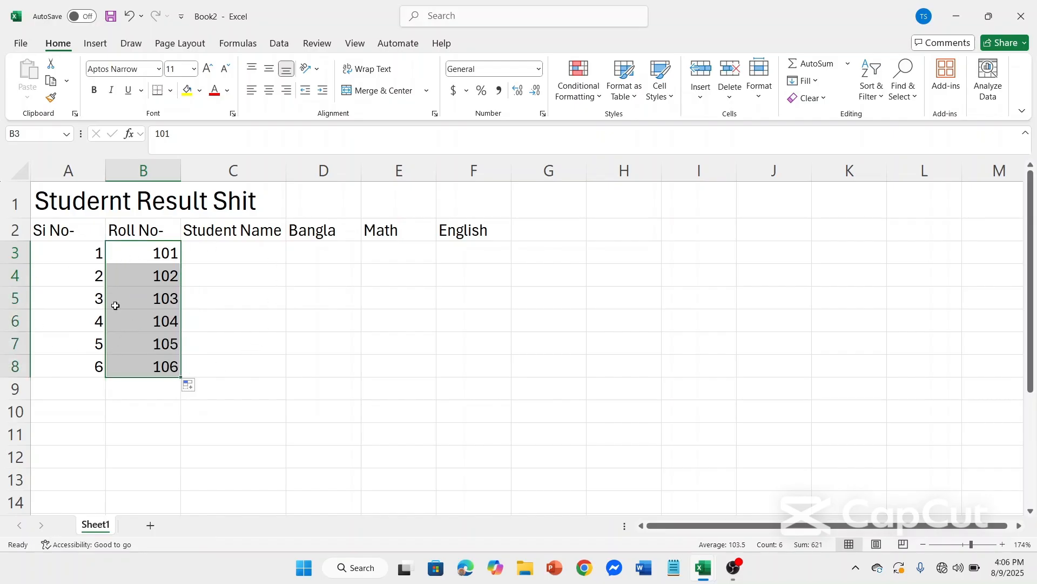
Step: Enter the names of the first three students in cells C3, C4 and C5 under "Student Name"
{"action": "left_click", "coordinate": [228, 256]}
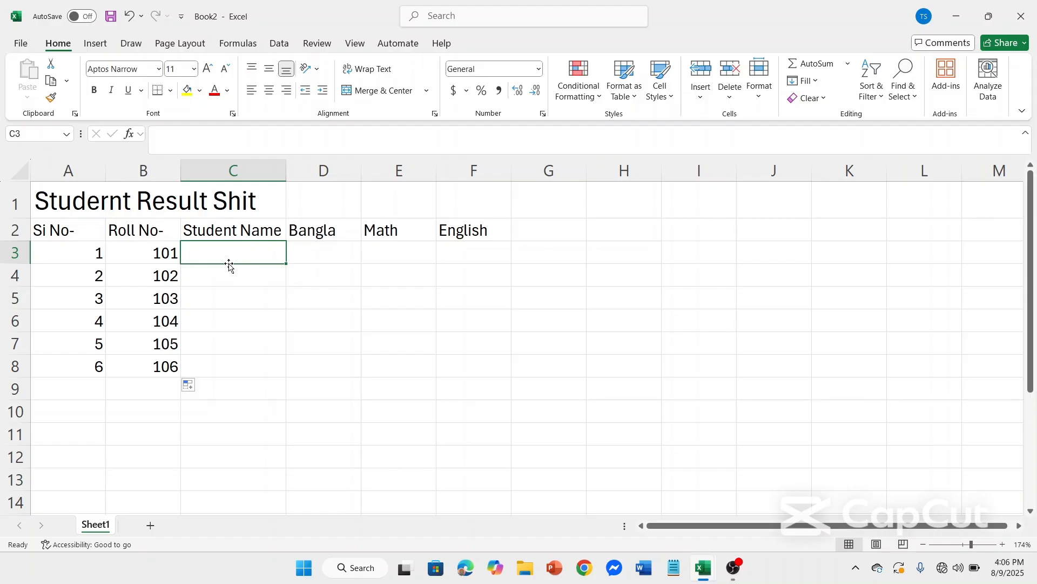
{"action": "left_click", "coordinate": [238, 265]}
{"action": "type", "text": "K"}
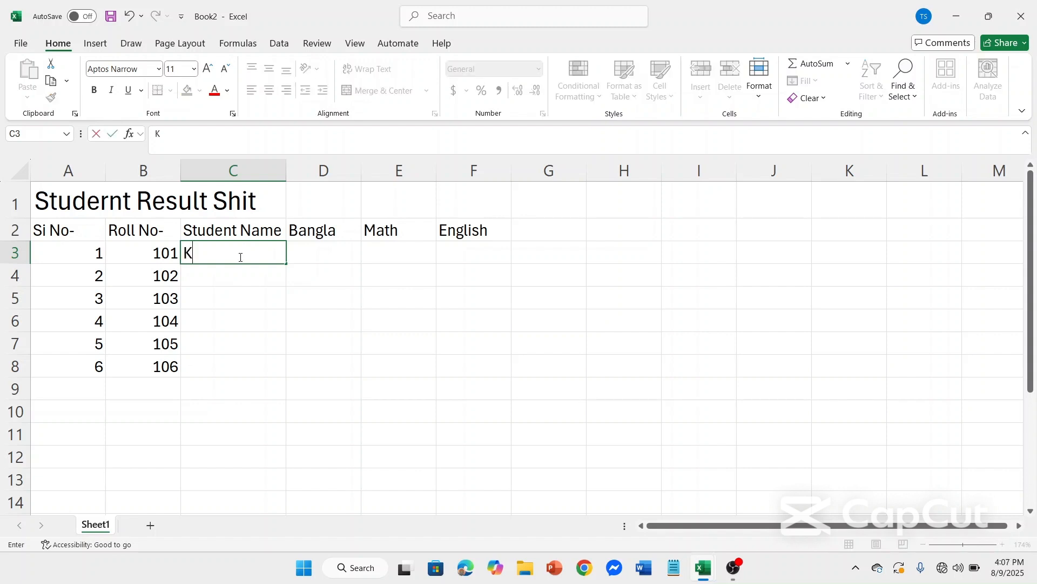
{"action": "type", "text": "amal"}
{"action": "key", "text": "Return"}
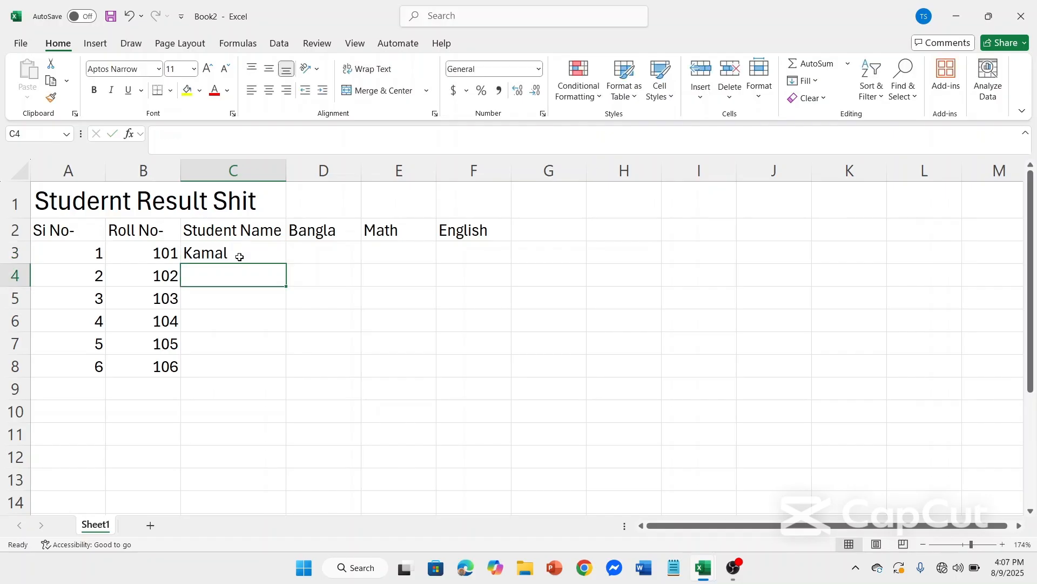
{"action": "type", "text": "Jama"}
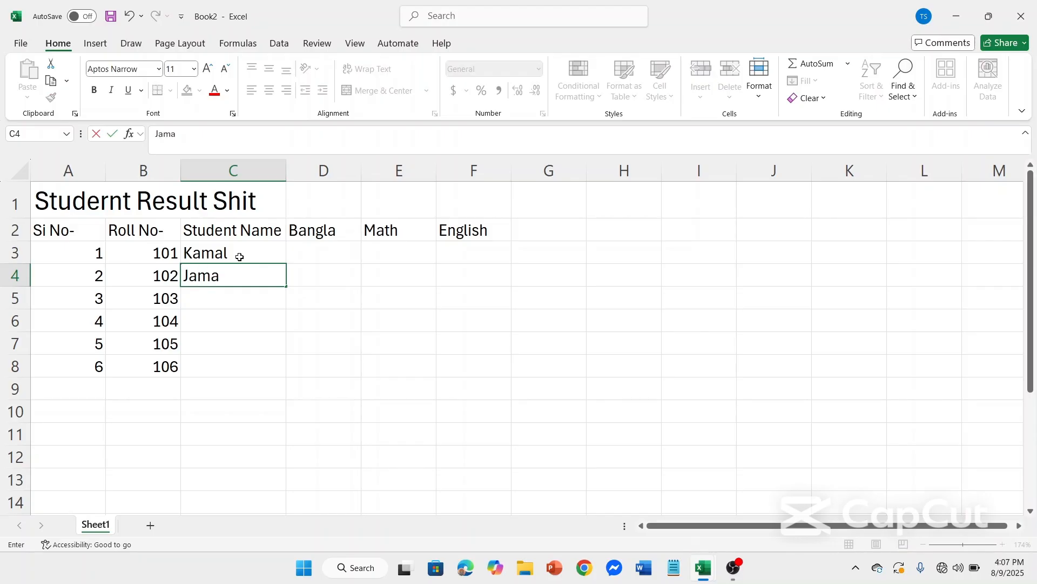
{"action": "type", "text": "l"}
{"action": "key", "text": "Return"}
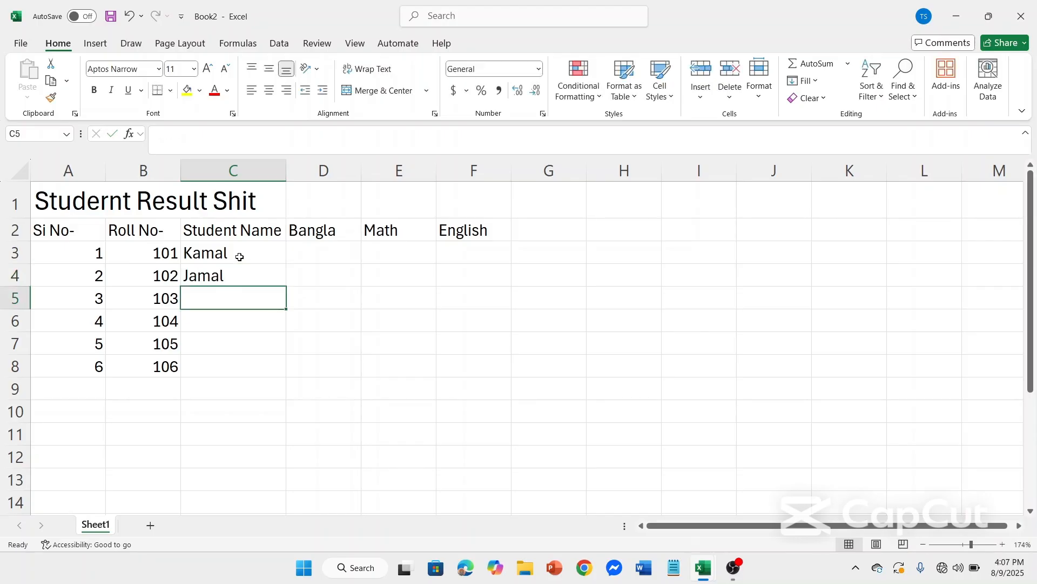
{"action": "type", "text": "M"}
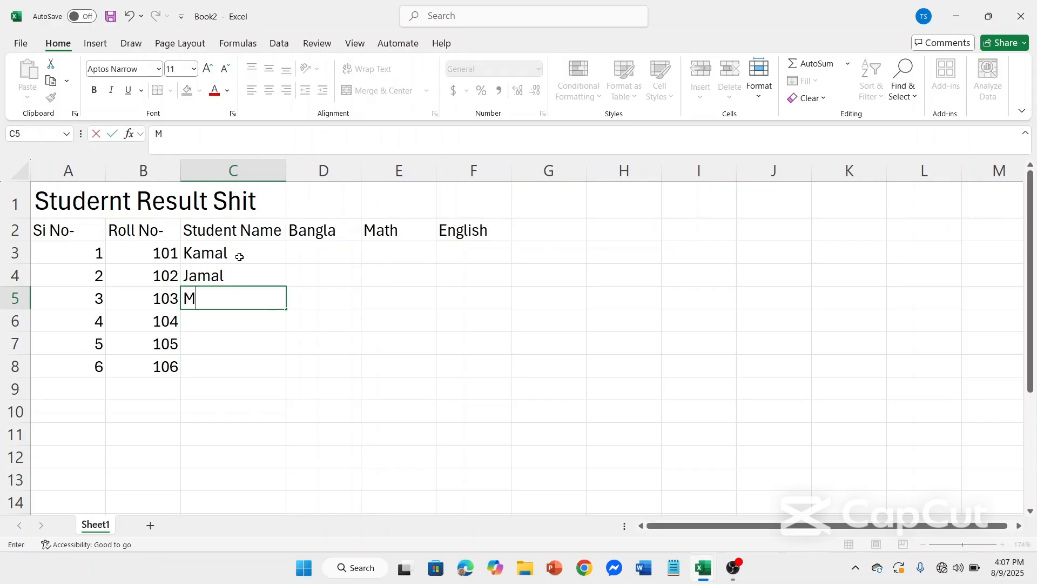
{"action": "type", "text": "onir"}
{"action": "key", "text": "Return"}
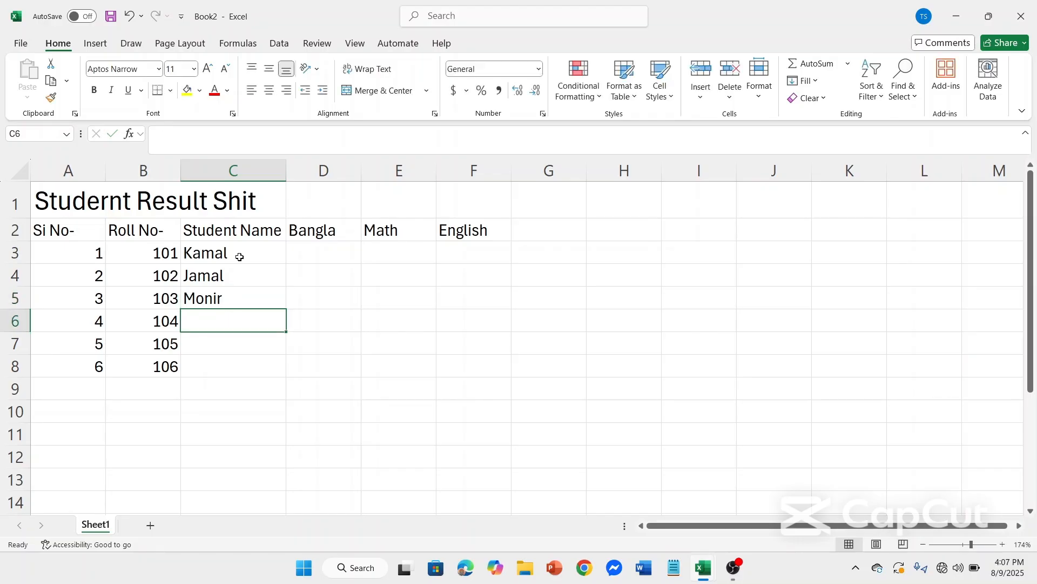
Step: Fill in the names of the remaining three students in cells C6, C7 and C8
{"action": "type", "text": "J"}
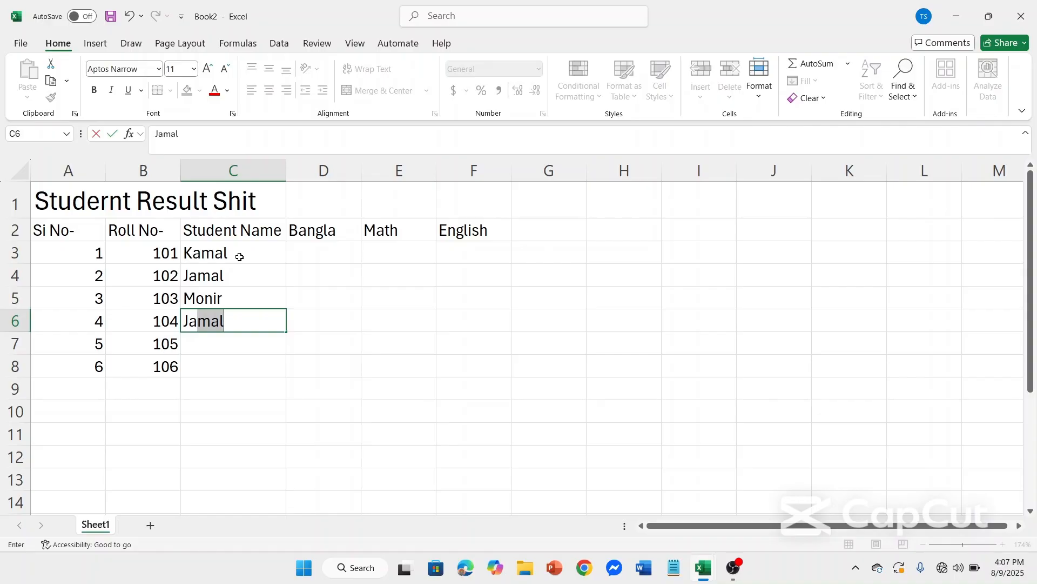
{"action": "type", "text": "ah"}
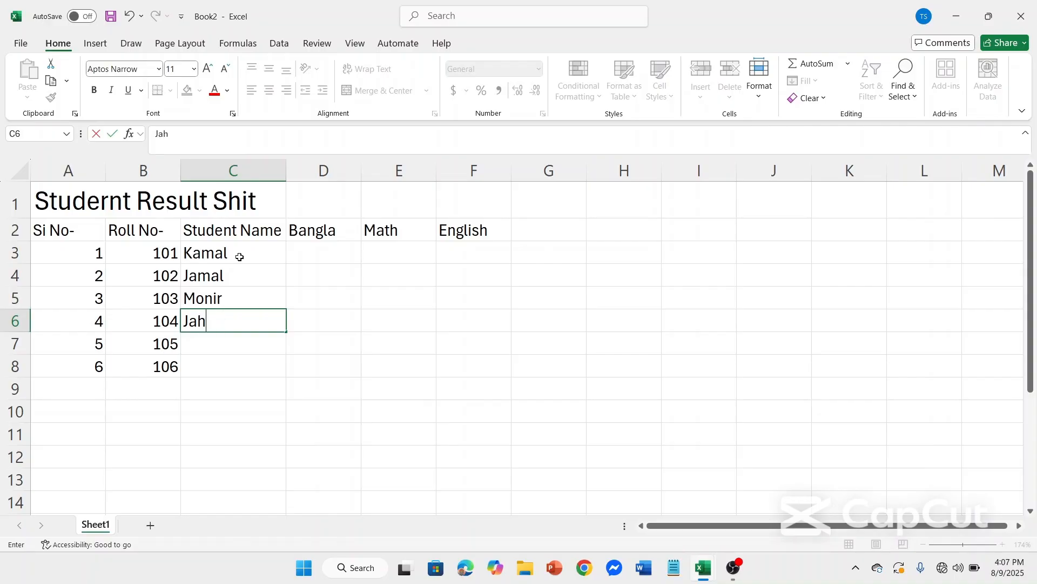
{"action": "type", "text": "id"}
{"action": "key", "text": "Return"}
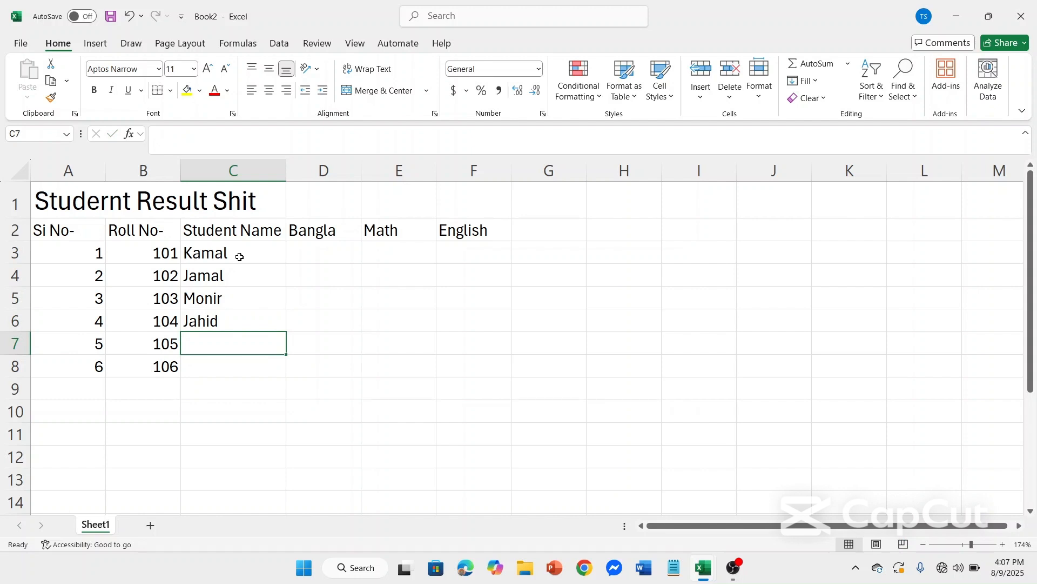
{"action": "type", "text": "Ra"}
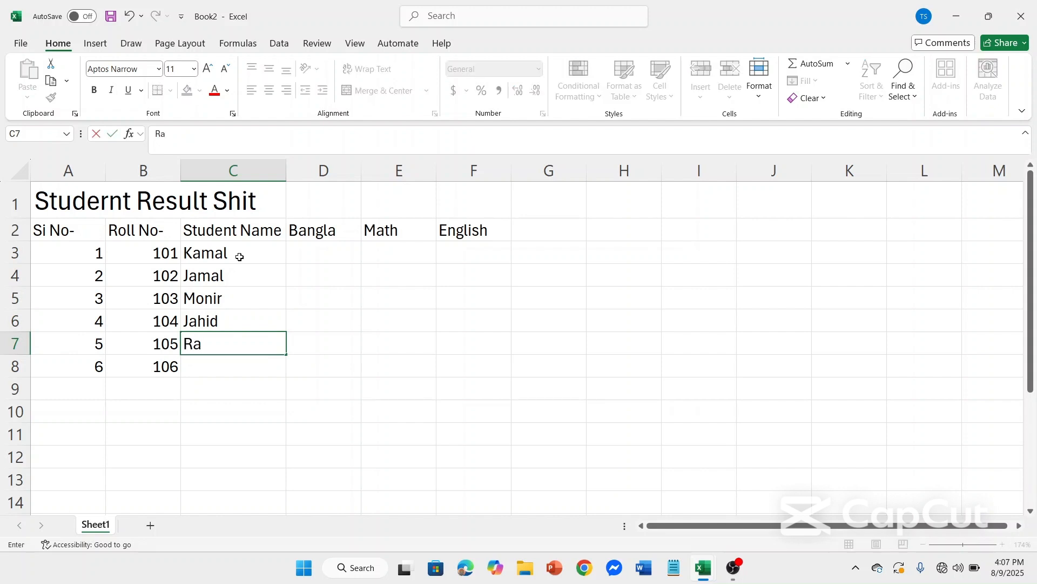
{"action": "type", "text": "kib"}
{"action": "key", "text": "Return"}
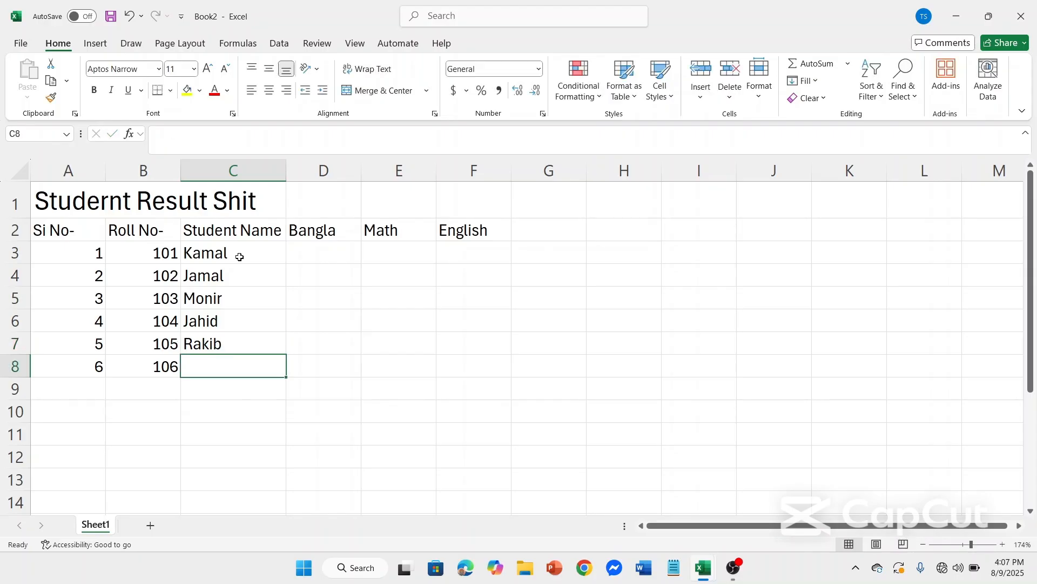
{"action": "type", "text": "Jo"}
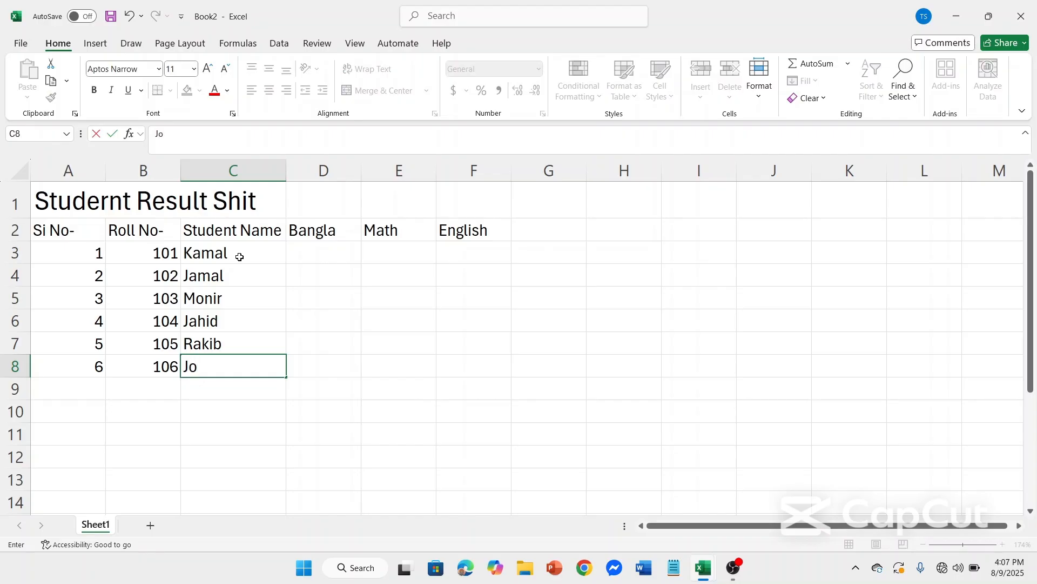
{"action": "type", "text": "hir"}
Step: Enter the Bangla marks 60, 56, 78, 89, 45 and 45 in cells D3 through D8
{"action": "left_click", "coordinate": [320, 254]}
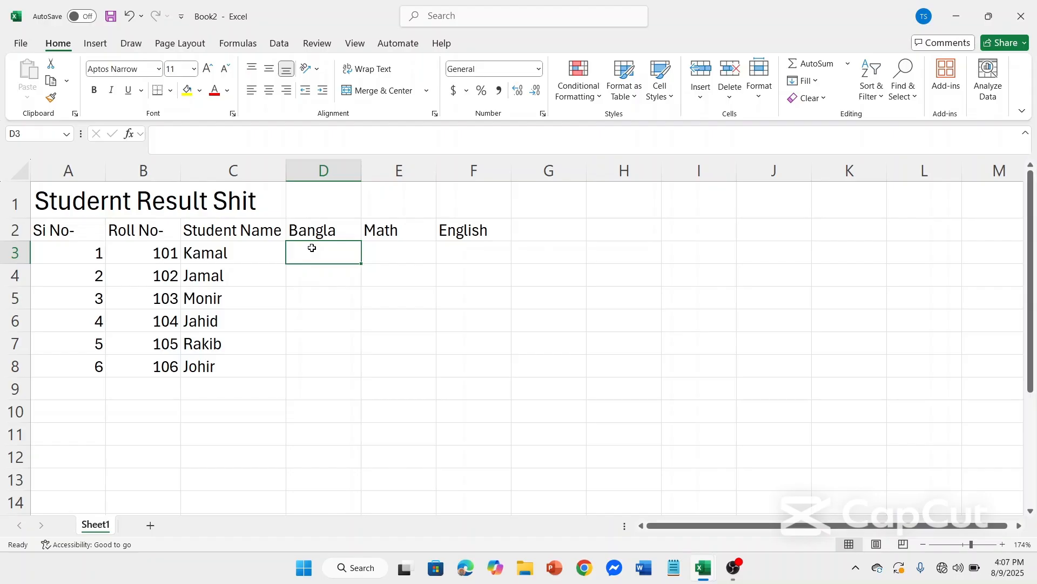
{"action": "type", "text": "60"}
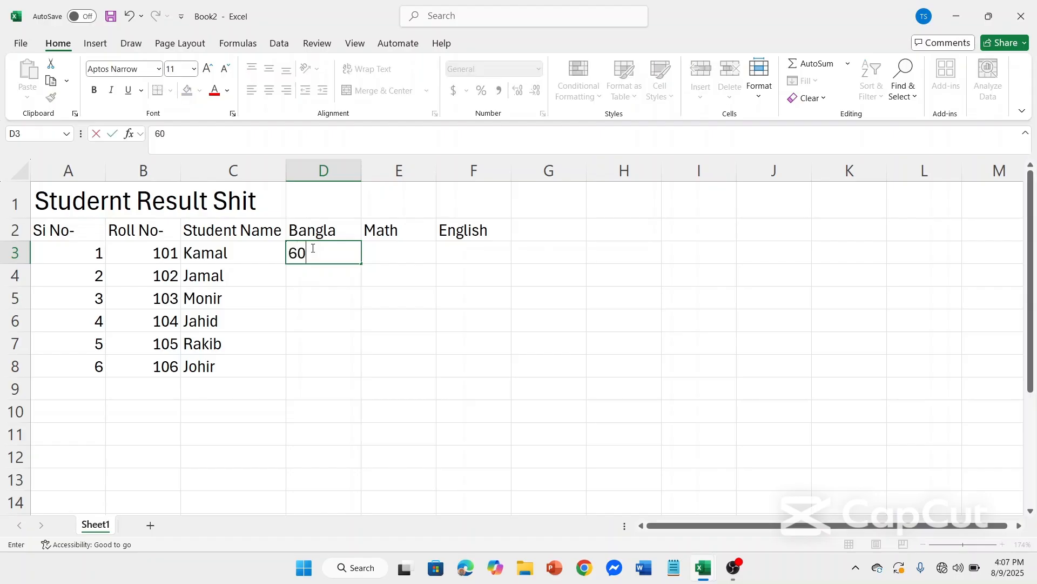
{"action": "key", "text": "Return"}
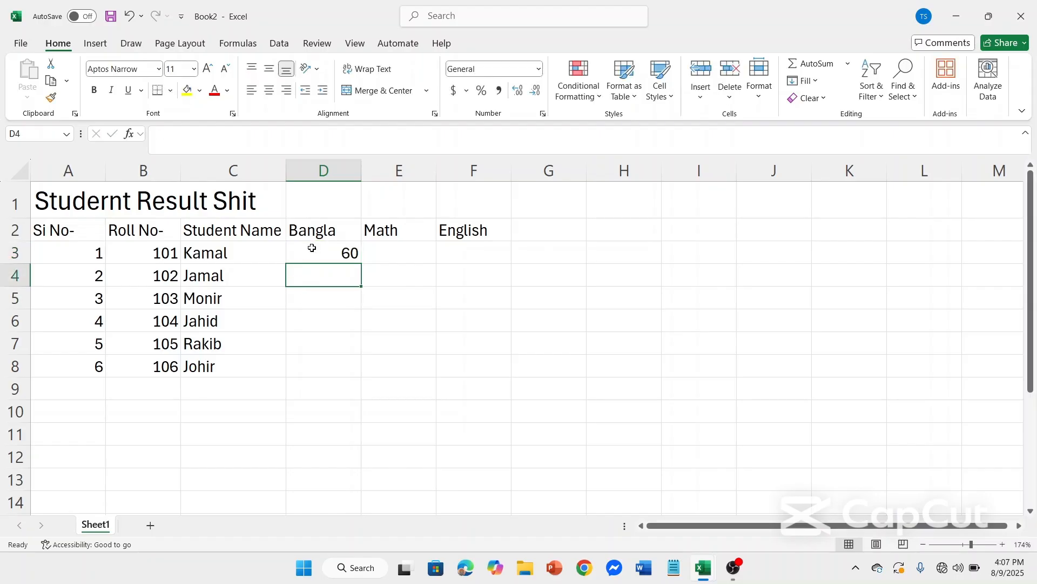
{"action": "type", "text": "56"}
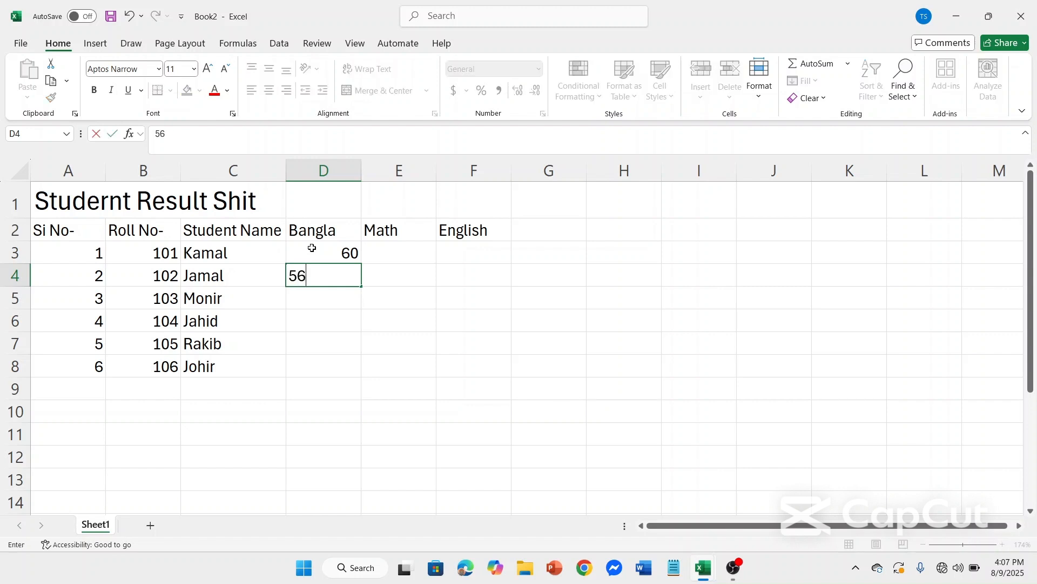
{"action": "key", "text": "Return"}
{"action": "type", "text": "78"}
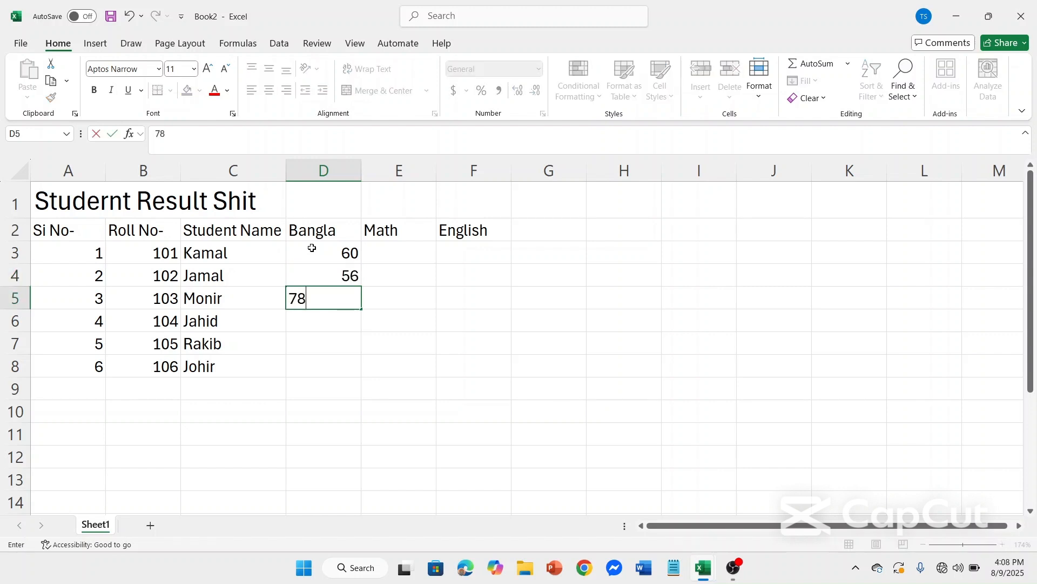
{"action": "key", "text": "Return"}
{"action": "type", "text": "89"}
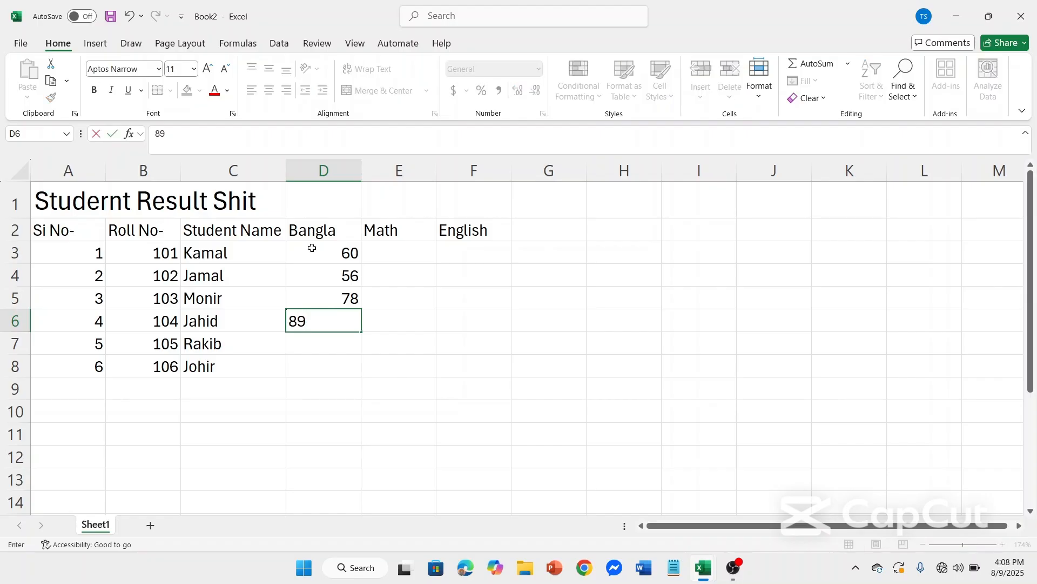
{"action": "key", "text": "Return"}
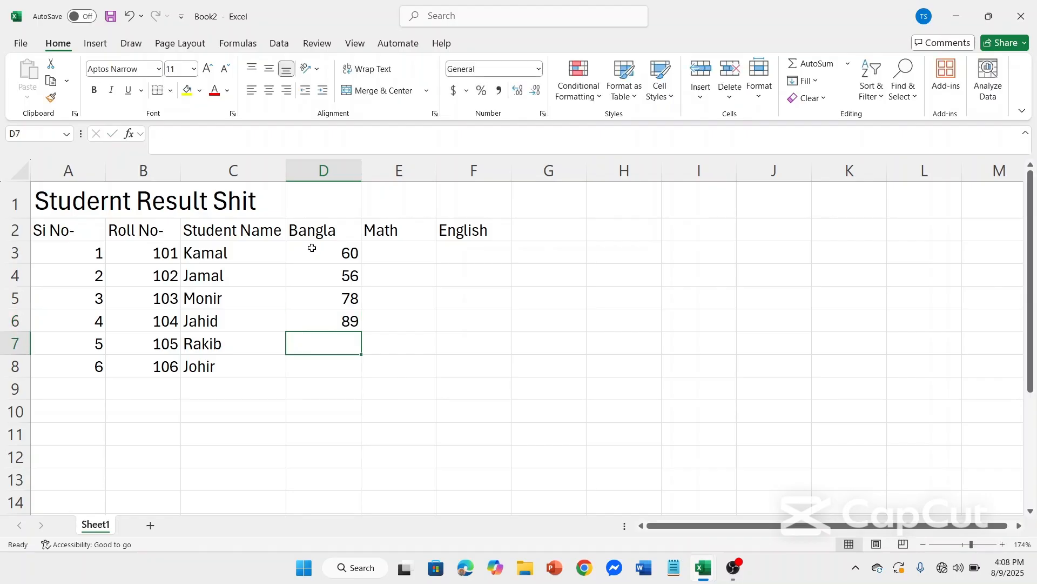
{"action": "type", "text": "45"}
{"action": "key", "text": "Return"}
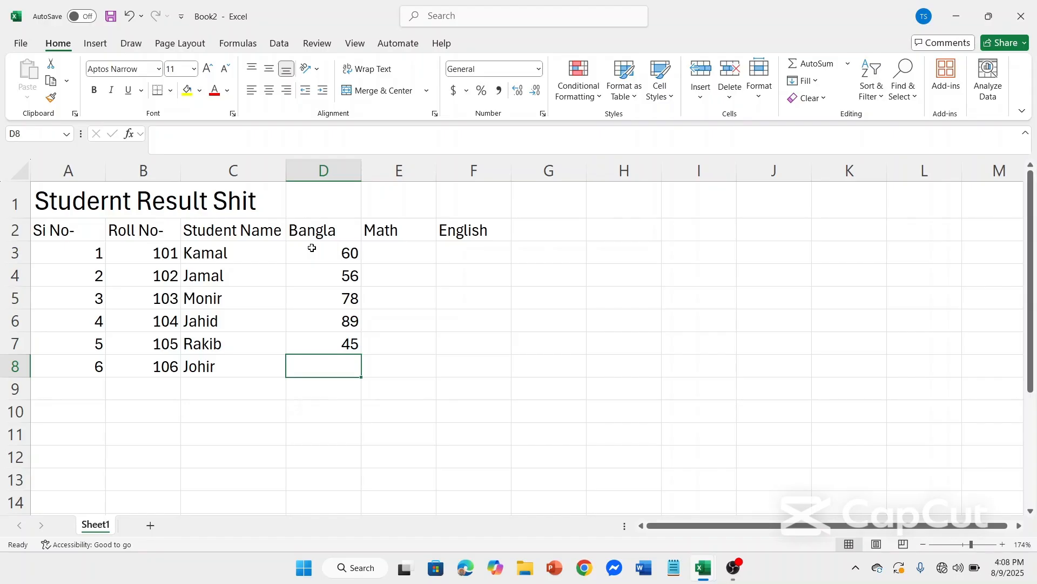
{"action": "type", "text": "45"}
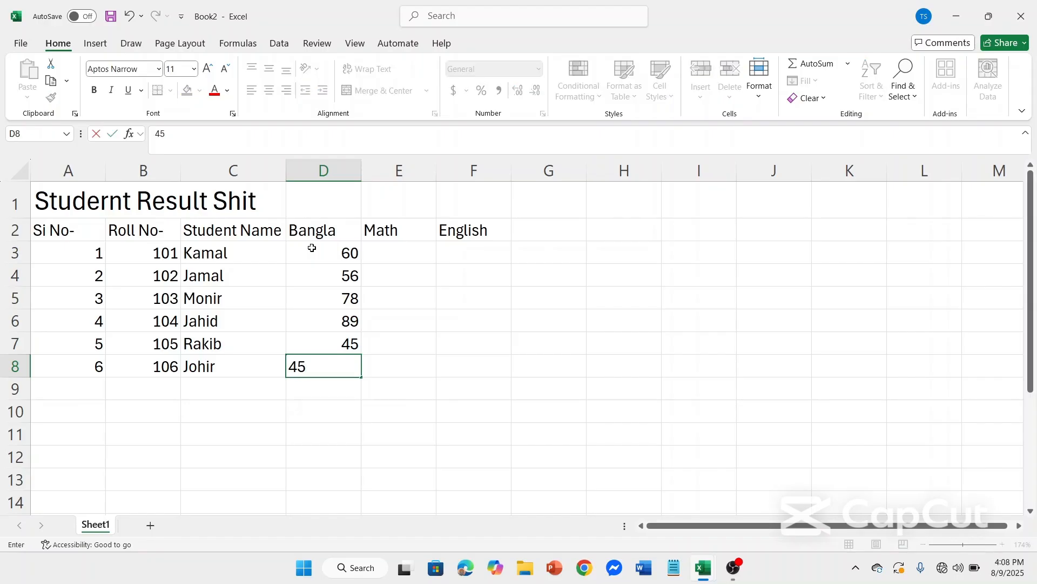
{"action": "key", "text": "Return"}
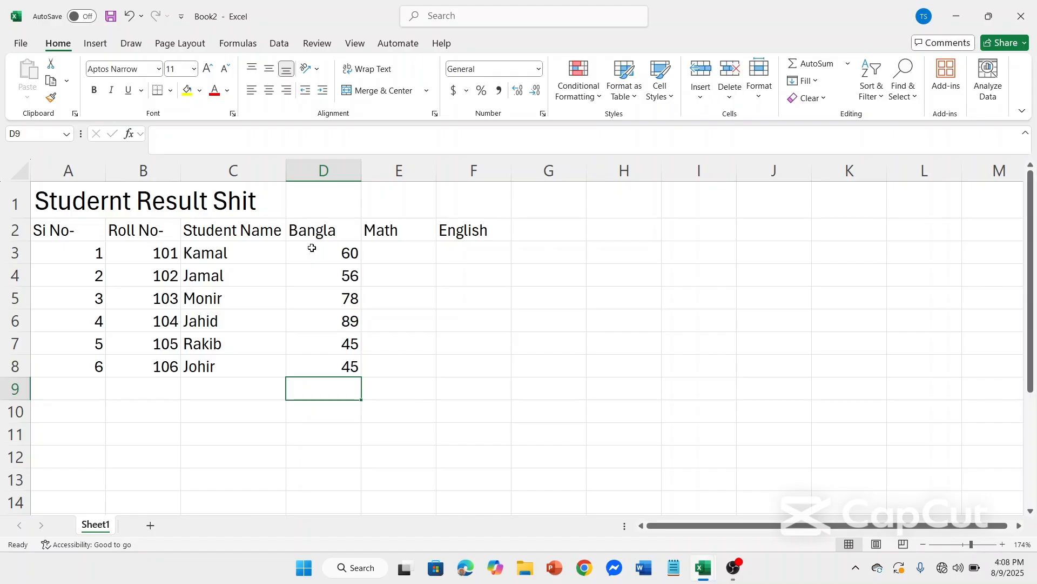
Step: Enter the Math marks 67, 78, 87, 65, 78 and 96 in cells E3 through E8
{"action": "left_click", "coordinate": [396, 252]}
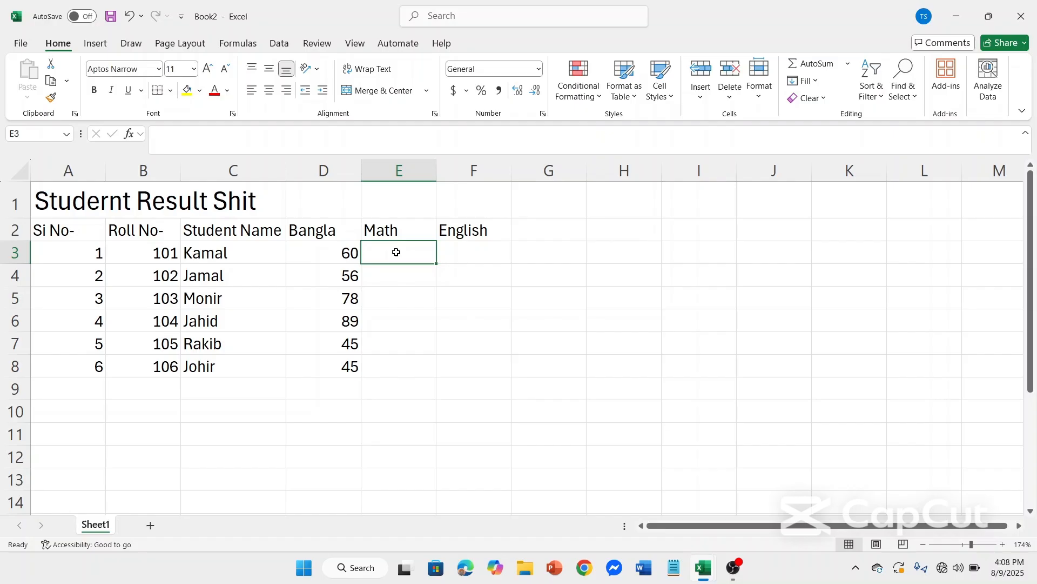
{"action": "type", "text": "67"}
{"action": "key", "text": "Return"}
{"action": "type", "text": "78"}
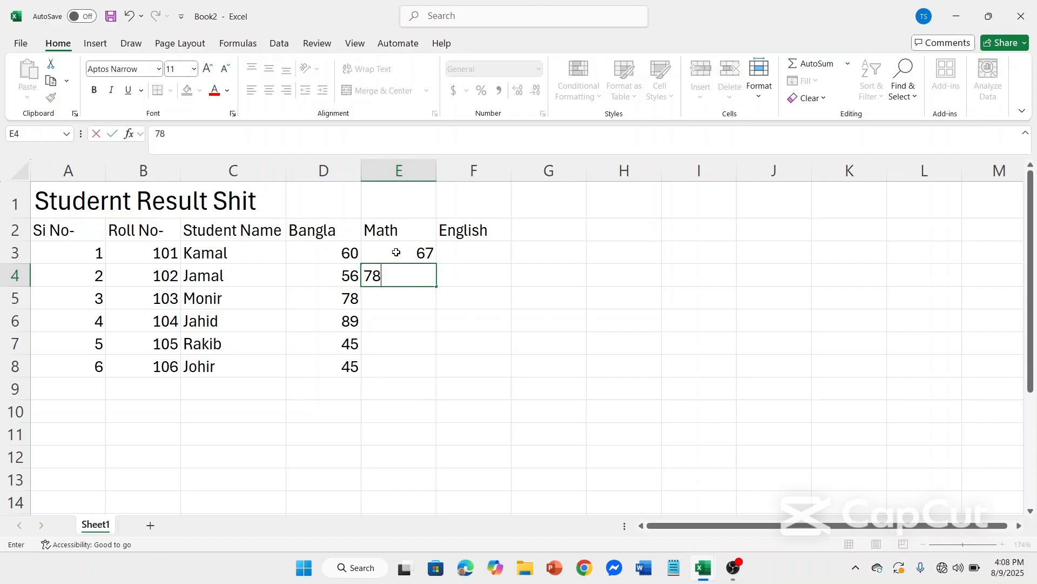
{"action": "key", "text": "Return"}
{"action": "type", "text": "87"}
{"action": "key", "text": "Return"}
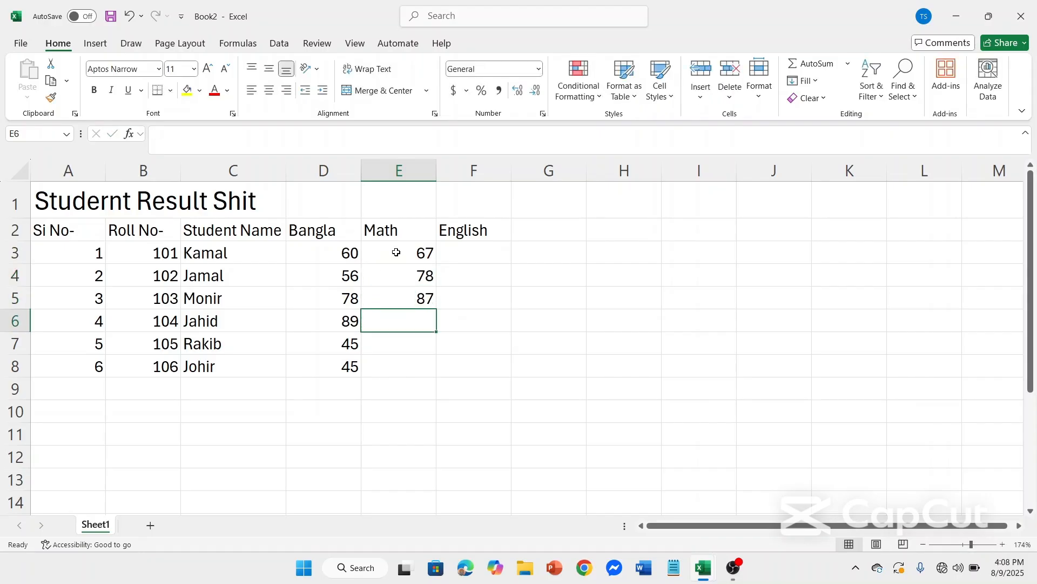
{"action": "type", "text": "65"}
{"action": "key", "text": "Return"}
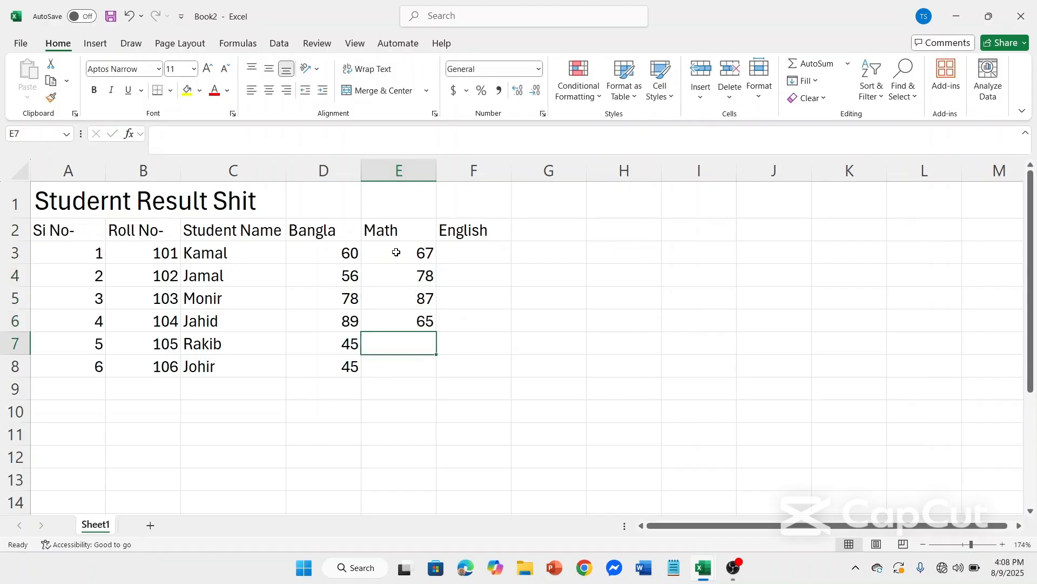
{"action": "type", "text": "78"}
{"action": "key", "text": "Return"}
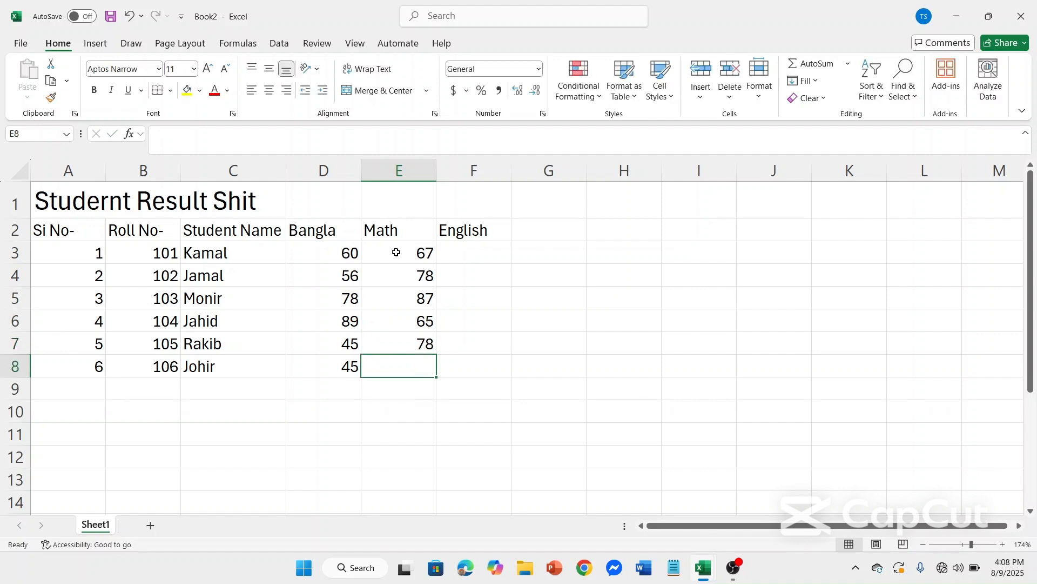
{"action": "type", "text": "96"}
{"action": "key", "text": "Return"}
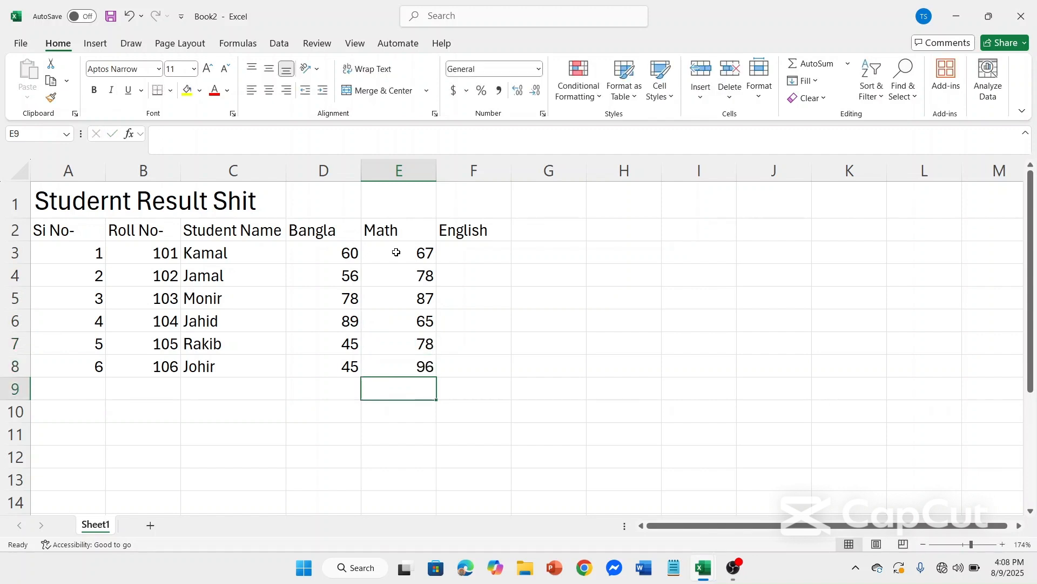
Step: Enter the first two English marks, 45 in cell F3 and 78 in cell F4
{"action": "left_click", "coordinate": [486, 256]}
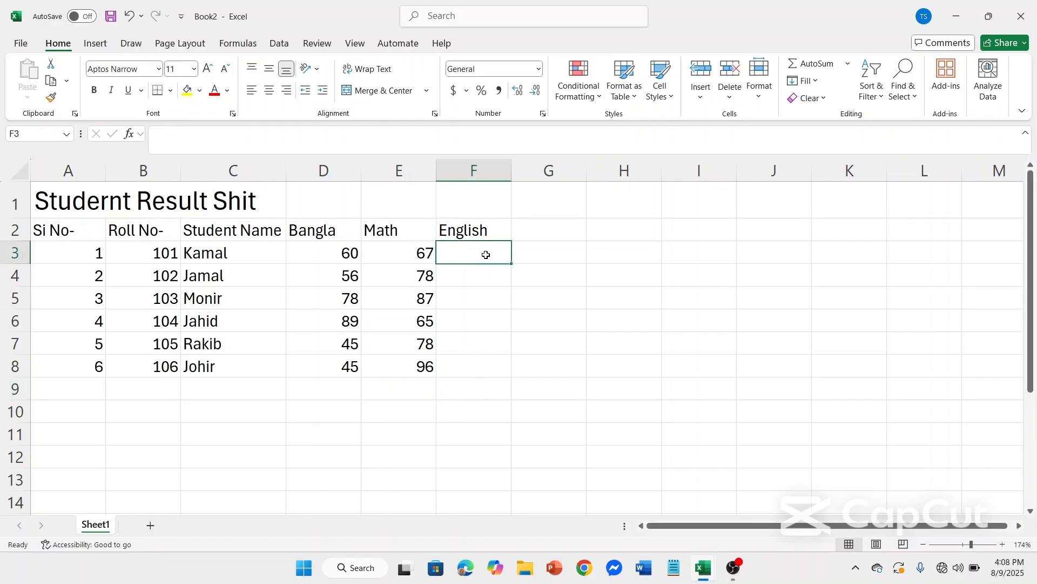
{"action": "type", "text": "4576"}
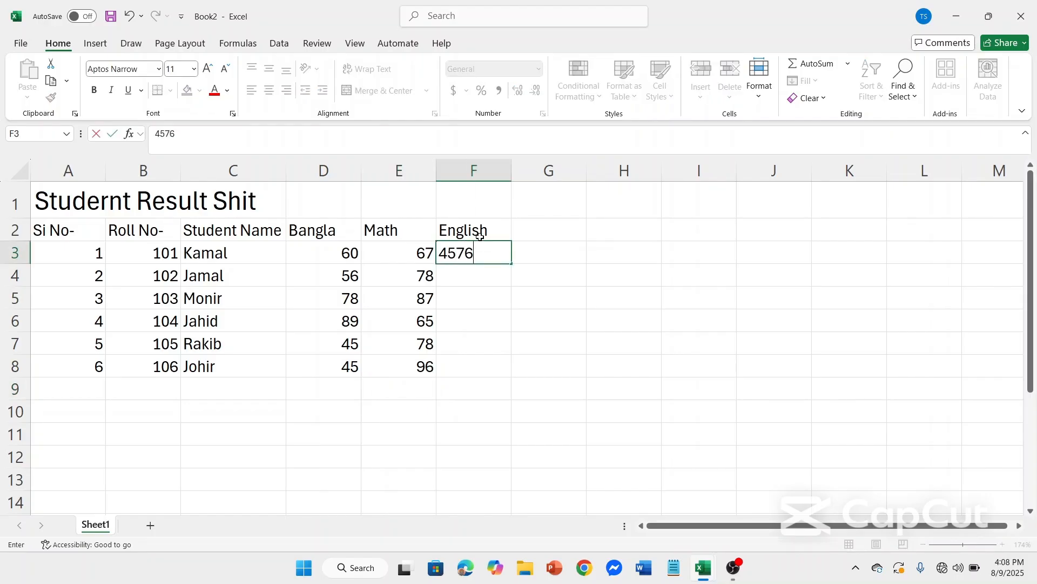
{"action": "key", "text": "BackSpace"}
{"action": "key", "text": "BackSpace"}
{"action": "key", "text": "Return"}
{"action": "type", "text": "678"}
{"action": "key", "text": "Return"}
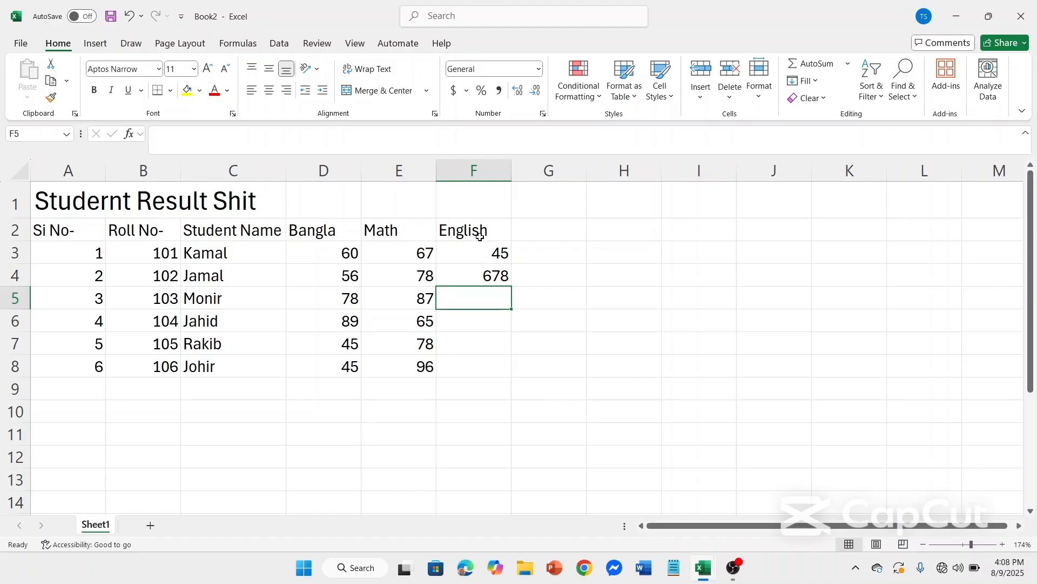
{"action": "left_click", "coordinate": [501, 271]}
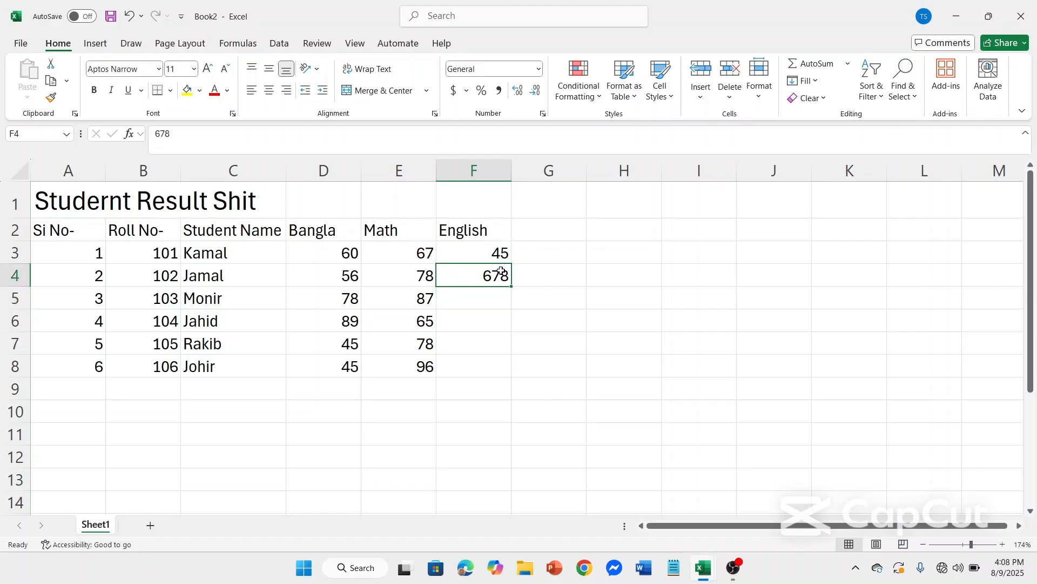
{"action": "key", "text": "BackSpace"}
{"action": "type", "text": "78"}
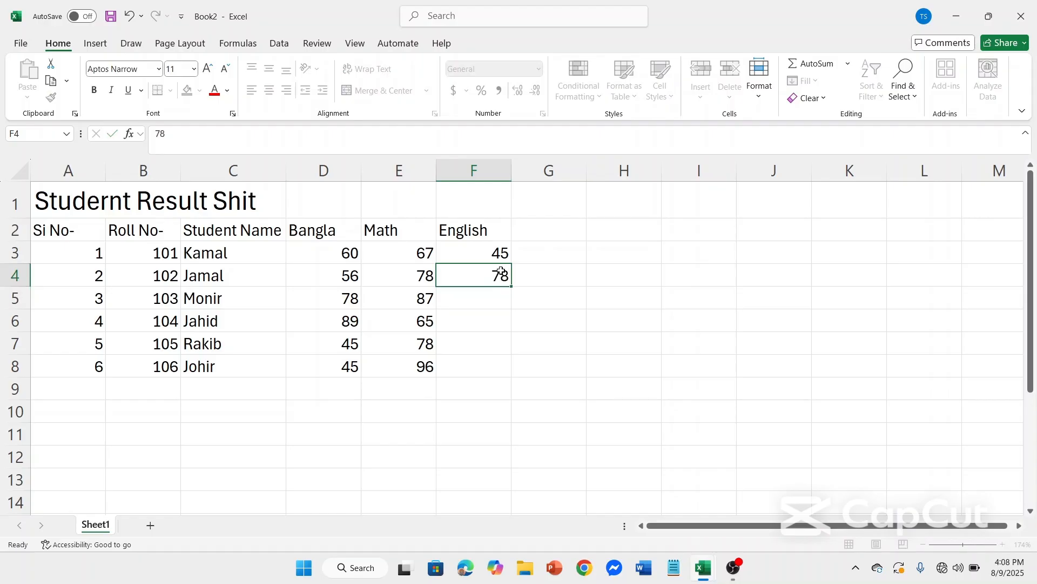
{"action": "key", "text": "Return"}
Step: Enter the remaining English marks 76, 87, 56 and 43 in cells F5 through F8
{"action": "type", "text": "76"}
{"action": "key", "text": "Return"}
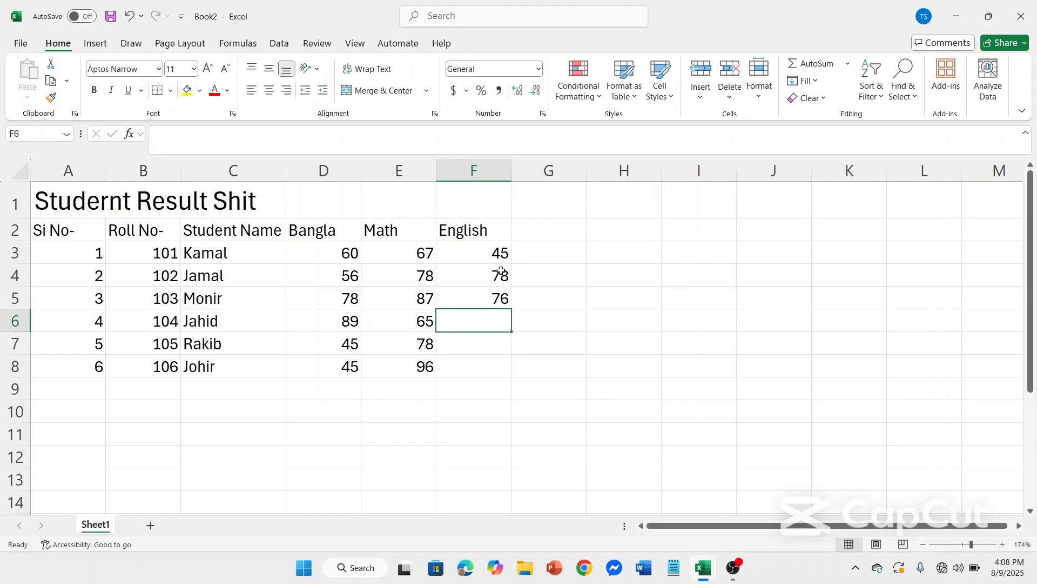
{"action": "type", "text": "87"}
{"action": "key", "text": "Return"}
{"action": "type", "text": "5"}
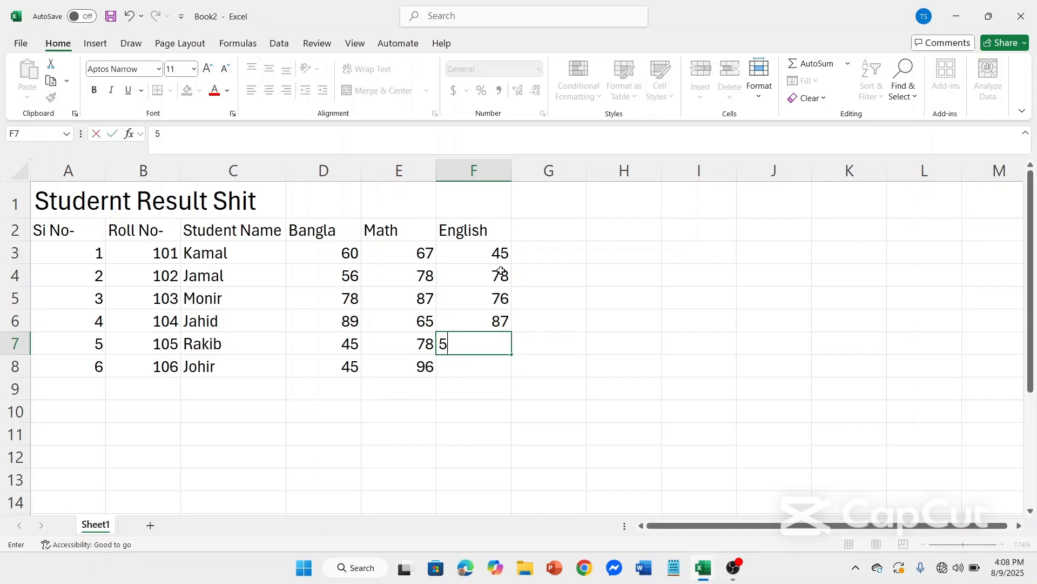
{"action": "type", "text": "6"}
{"action": "key", "text": "Return"}
{"action": "type", "text": "43"}
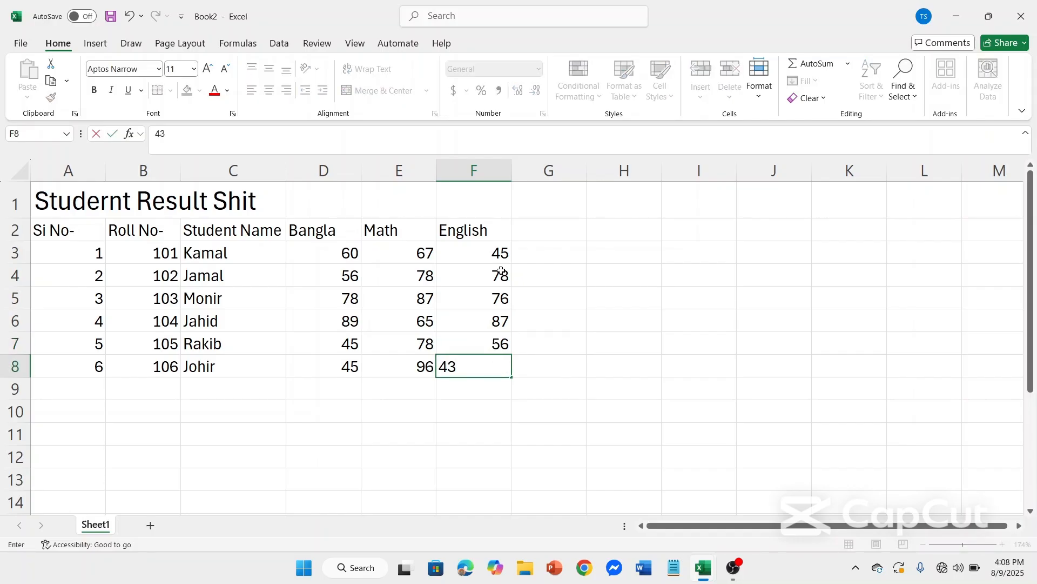
{"action": "key", "text": "Return"}
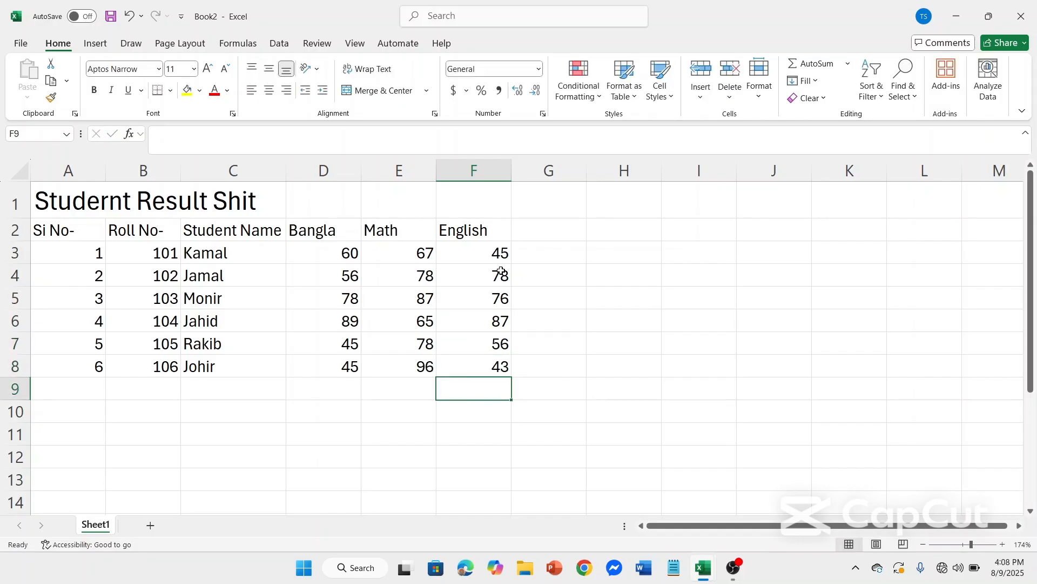
{"action": "right_click", "coordinate": [519, 322]}
{"action": "key", "text": "Escape"}
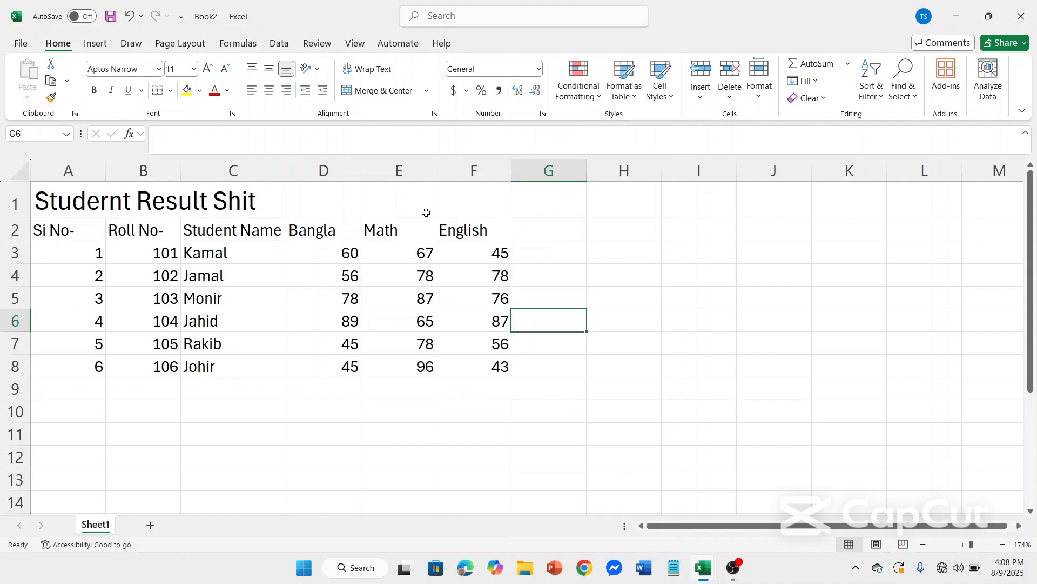
Step: Add the column header "T0tal" in cell G2, after the English column
{"action": "left_click", "coordinate": [562, 236]}
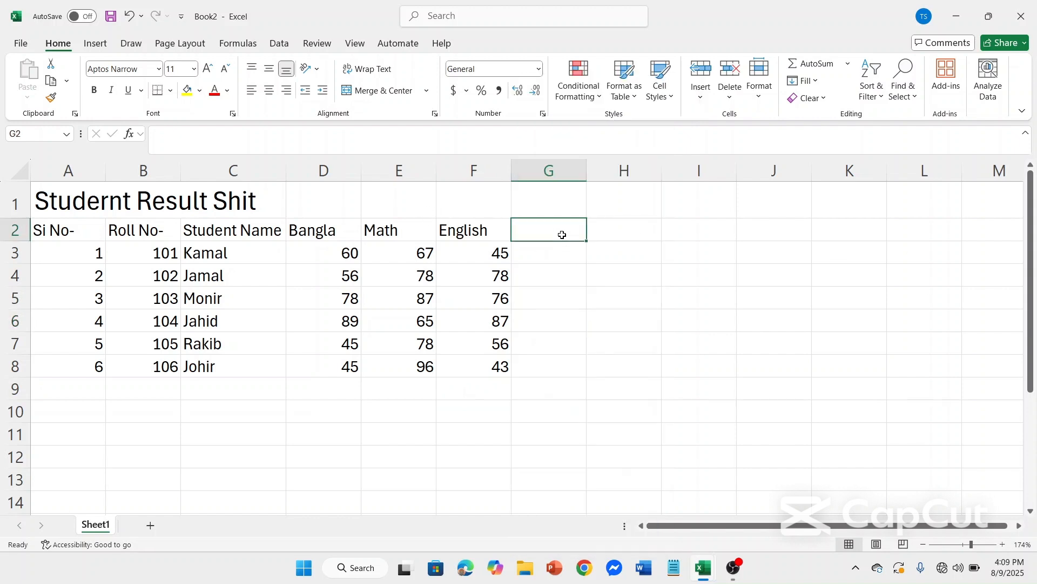
{"action": "type", "text": "T"}
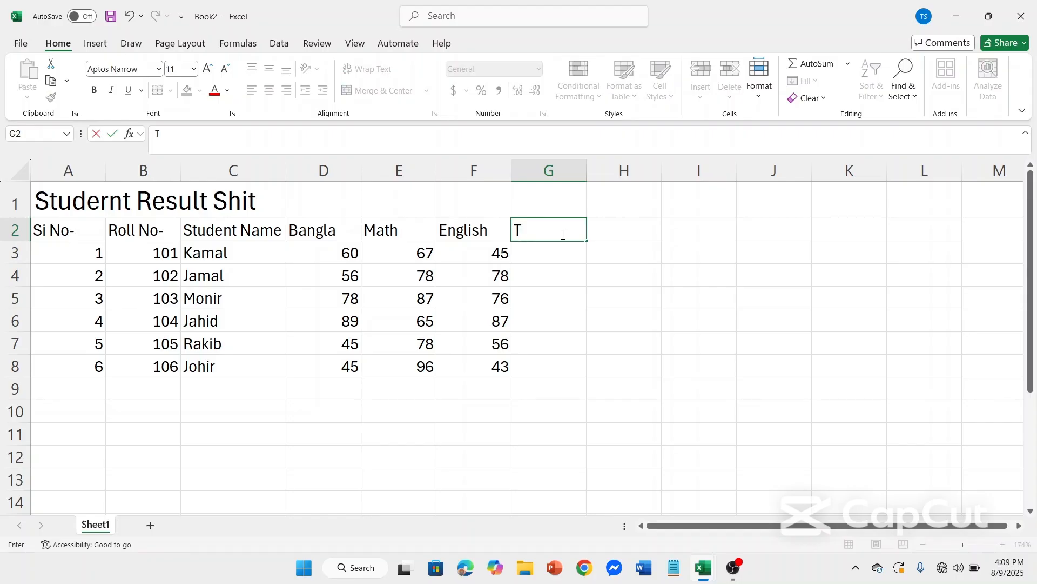
{"action": "type", "text": "0tal"}
Step: Sum the first student's three marks in cell G3 with AutoSum, using =SUM(D3:F3)
{"action": "left_click", "coordinate": [533, 252]}
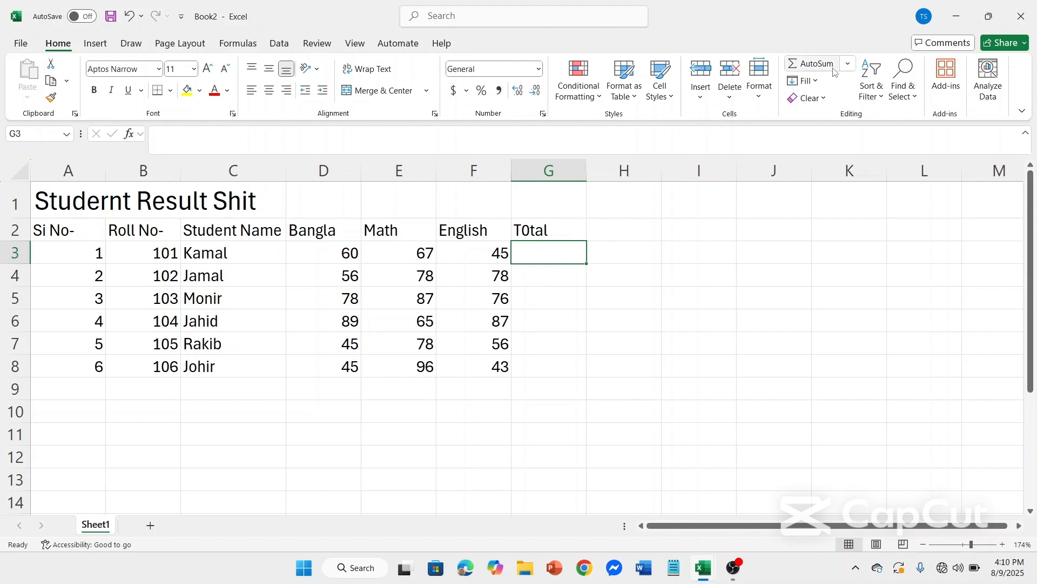
{"action": "left_click", "coordinate": [849, 64]}
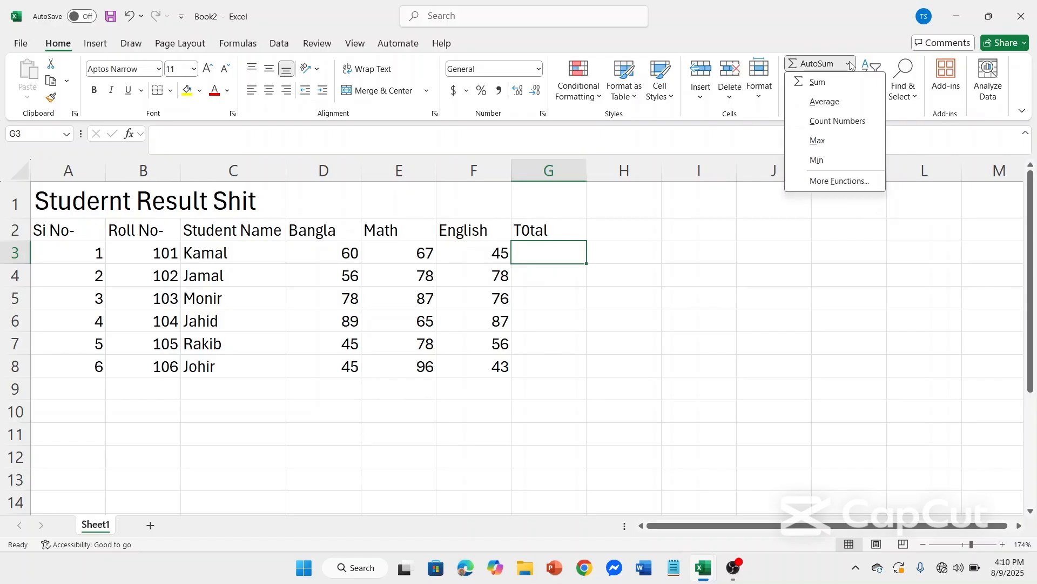
{"action": "left_click", "coordinate": [839, 86]}
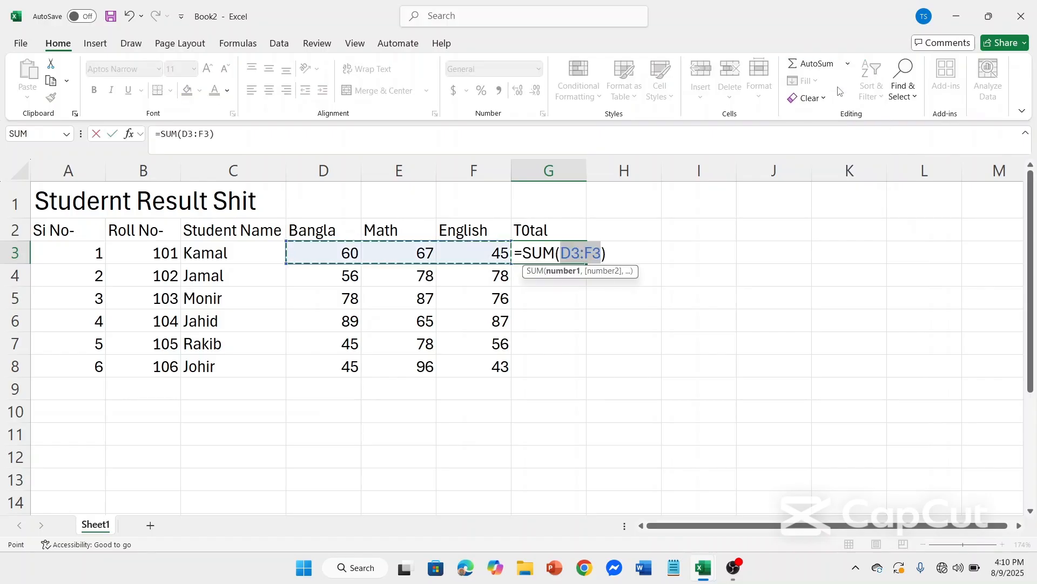
{"action": "key", "text": "Return"}
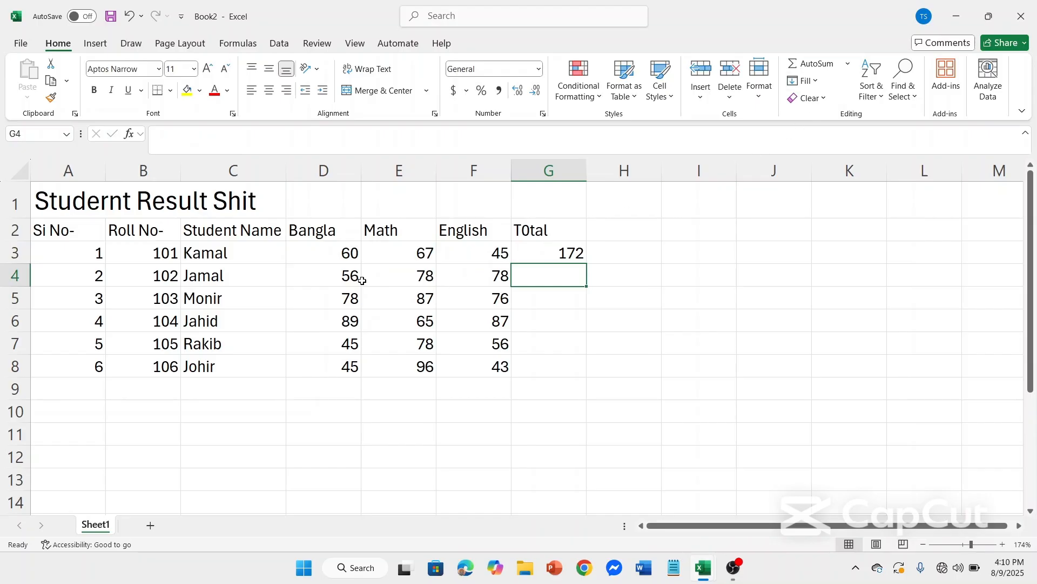
Step: Fill the sum formula from G3 down to cell G8 for all remaining students
{"action": "left_click", "coordinate": [562, 258]}
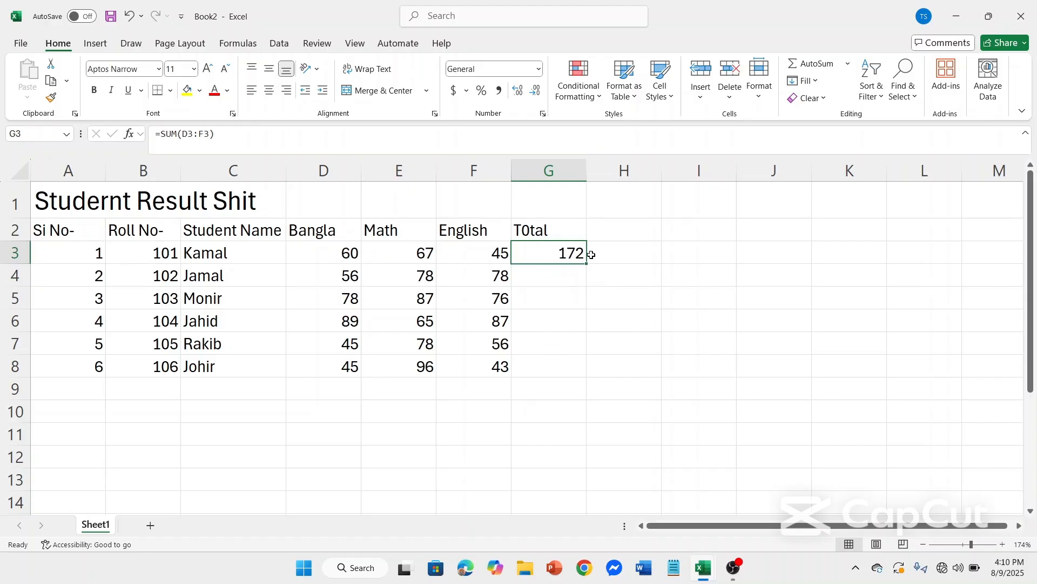
{"action": "left_click", "coordinate": [588, 294]}
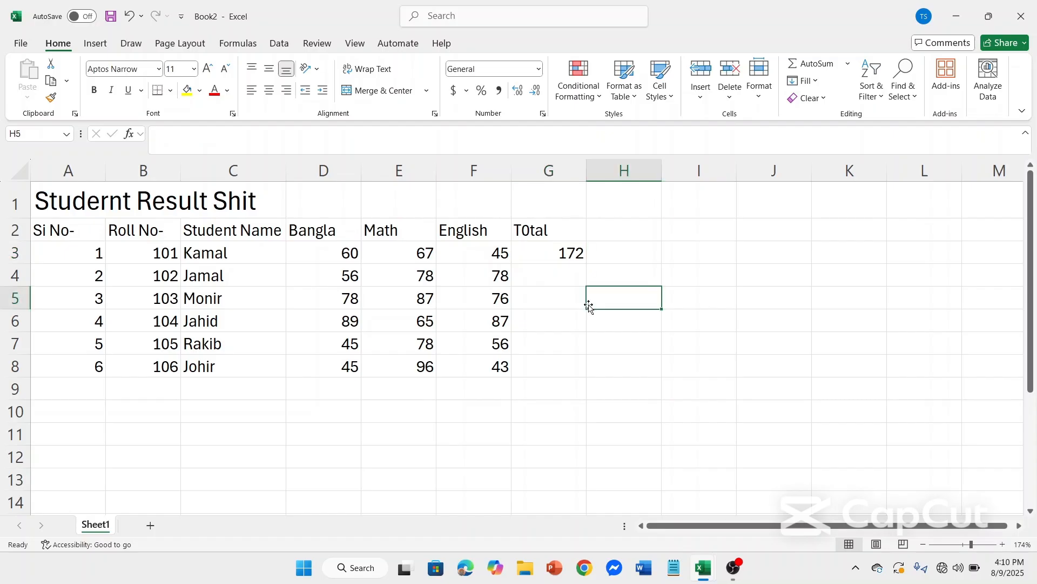
{"action": "left_click", "coordinate": [533, 253]}
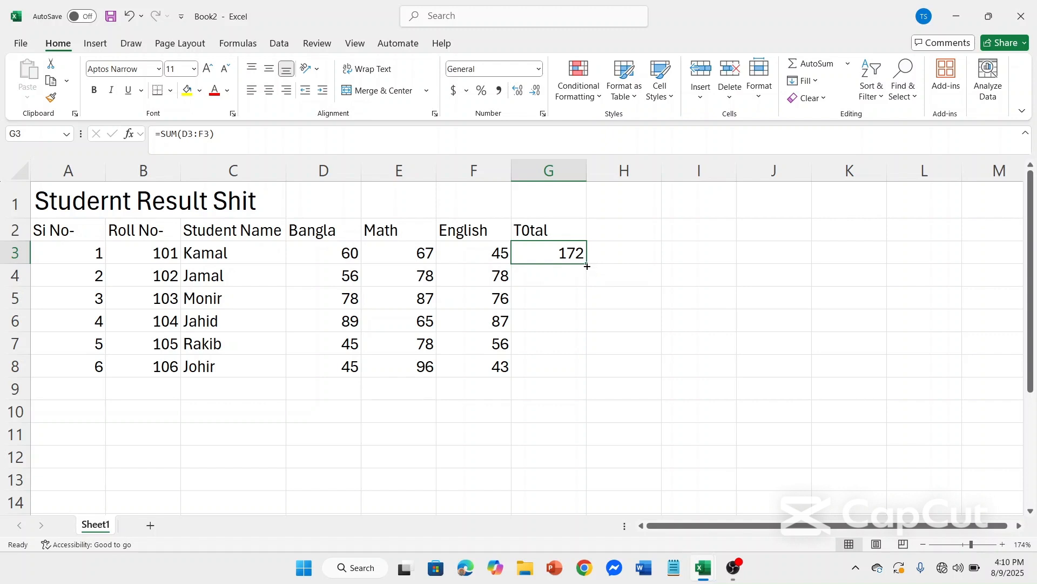
{"action": "left_click_drag", "start_coordinate": [587, 266], "coordinate": [602, 372]}
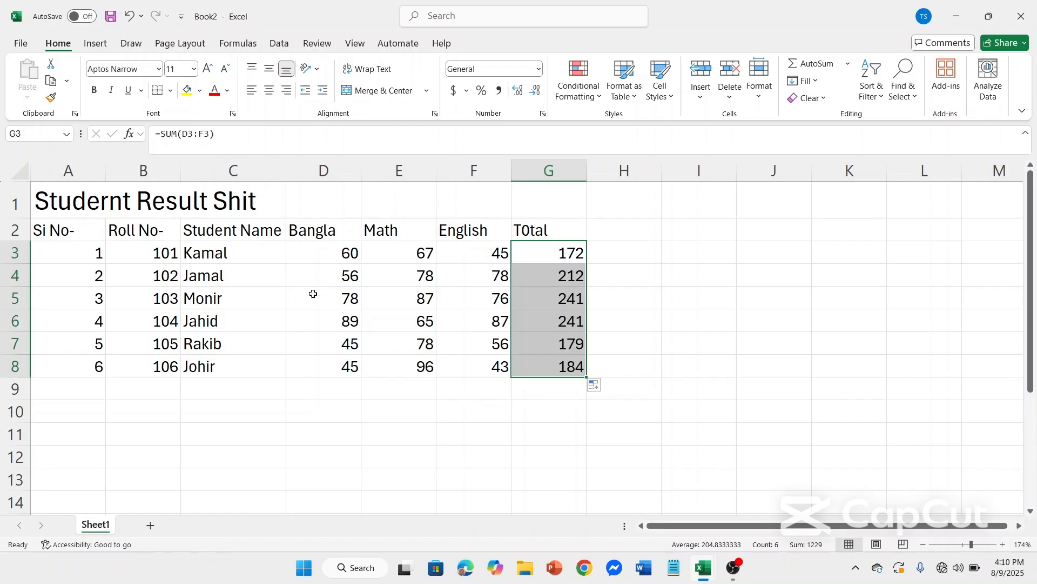
{"action": "left_click", "coordinate": [640, 308]}
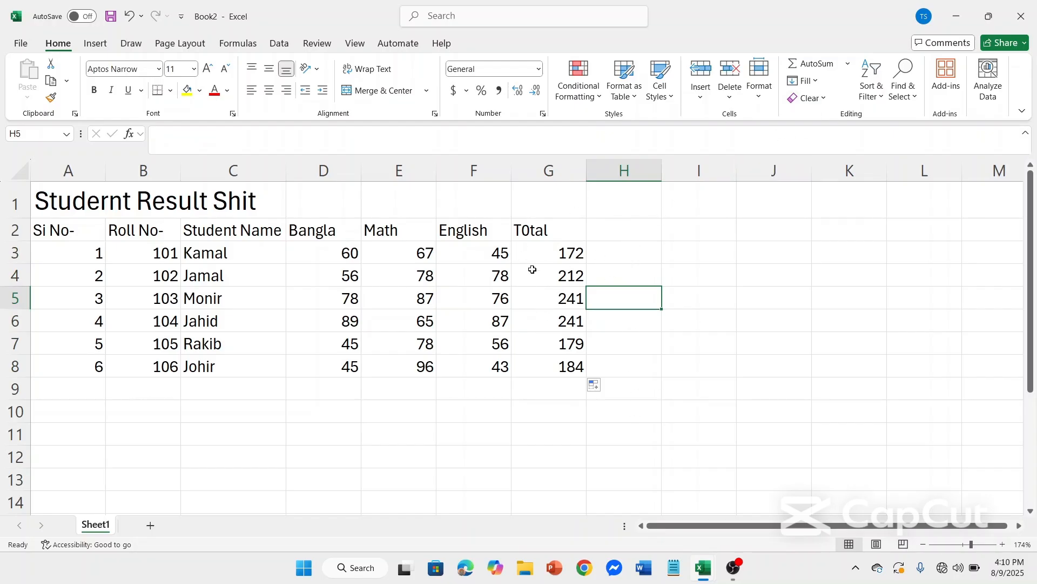
Step: Add the column header "Avarage" in cell H2, after the total column
{"action": "left_click", "coordinate": [622, 227]}
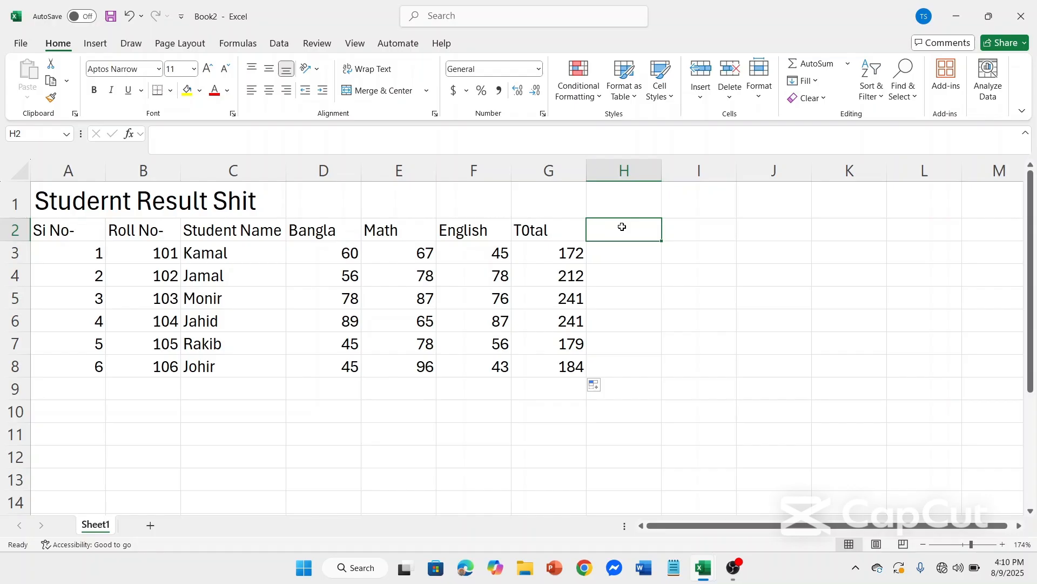
{"action": "type", "text": "Av"}
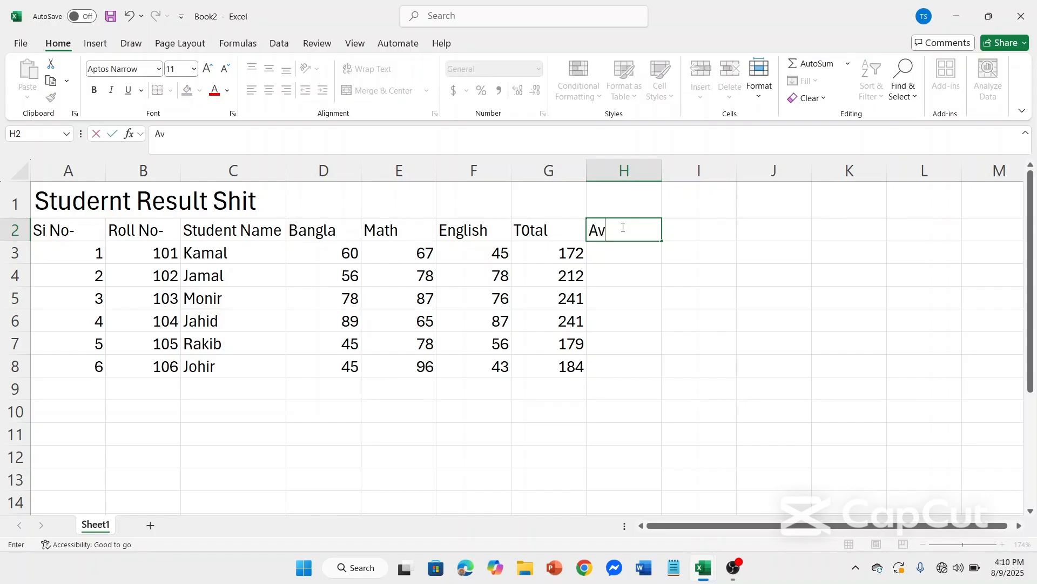
{"action": "type", "text": "arage"}
Step: Insert the Average function in cell H3 and correct its range to the three subject marks, D3:F3
{"action": "left_click", "coordinate": [622, 248]}
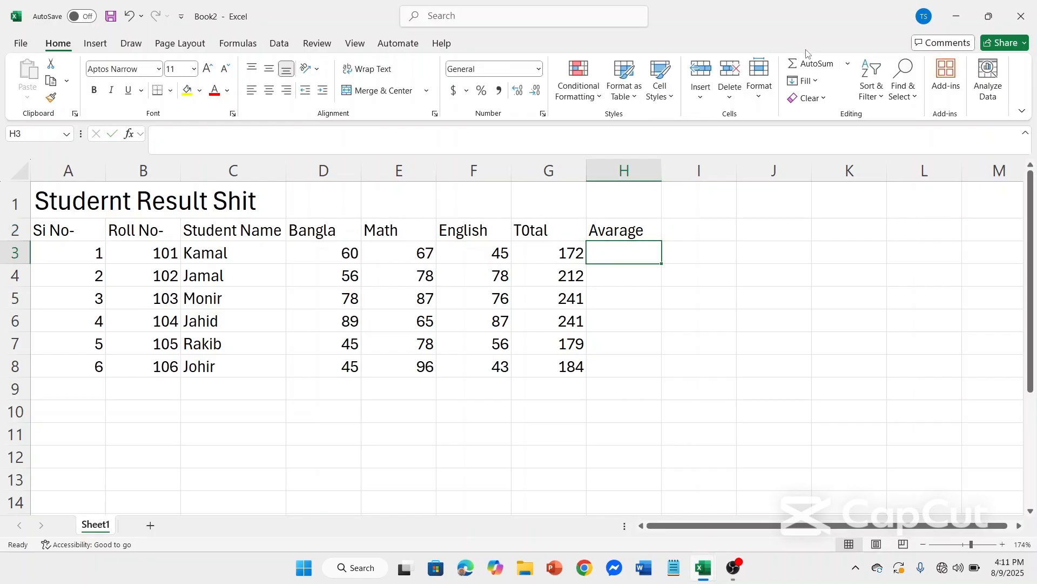
{"action": "left_click", "coordinate": [848, 63]}
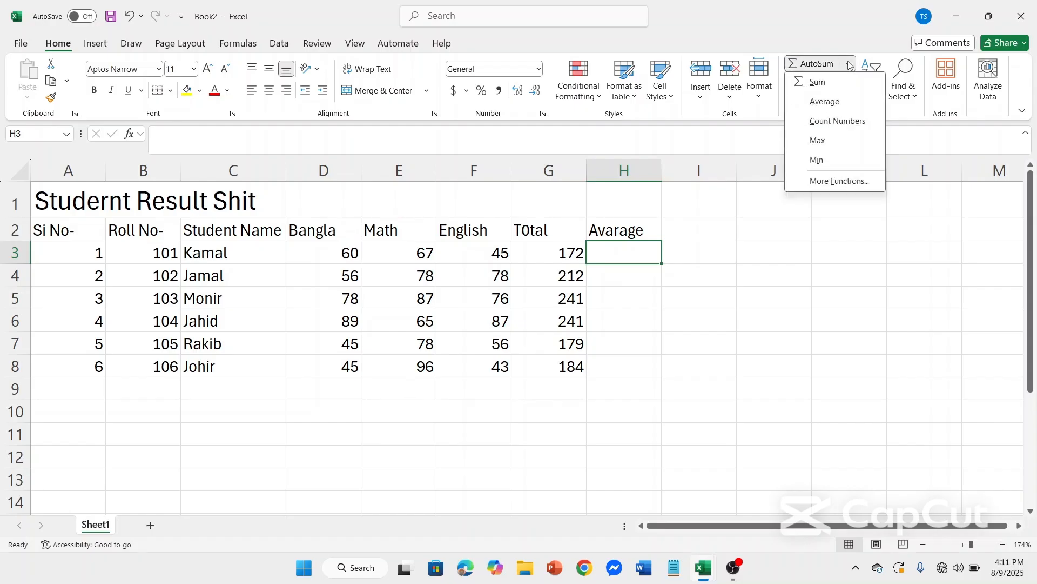
{"action": "left_click", "coordinate": [825, 102]}
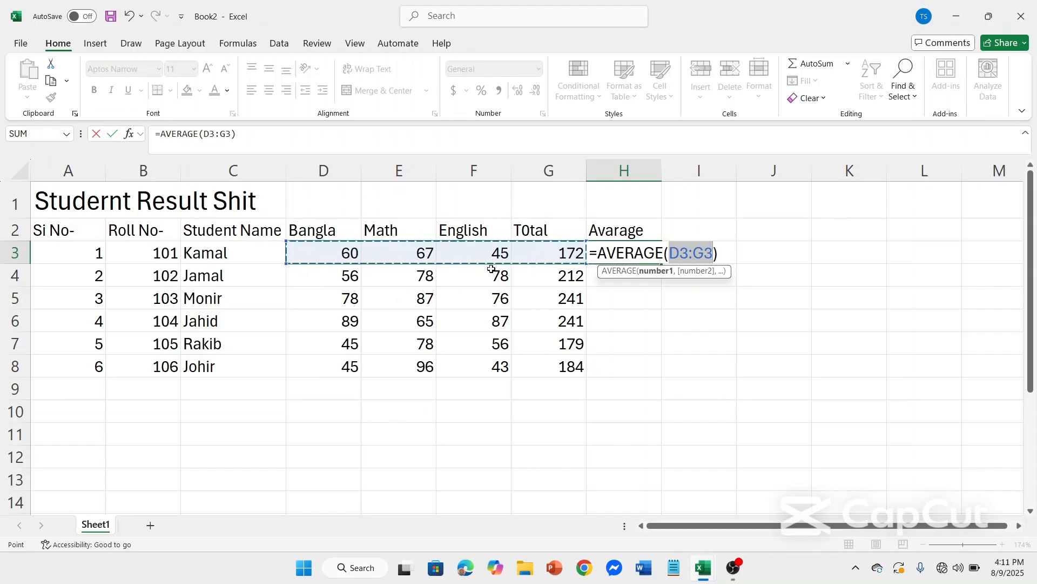
{"action": "left_click", "coordinate": [714, 255]}
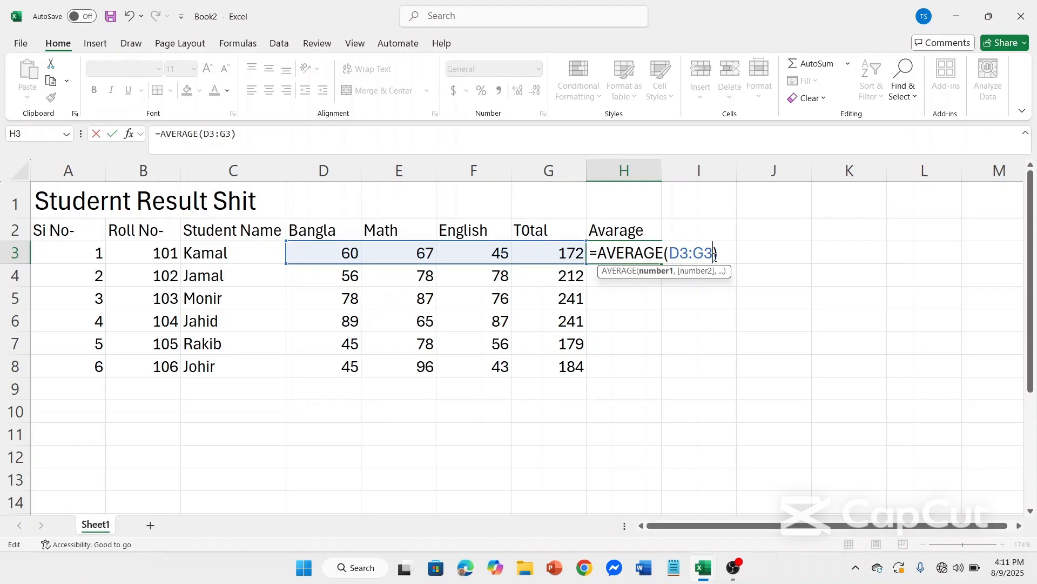
{"action": "key", "text": "BackSpace"}
{"action": "key", "text": "BackSpace"}
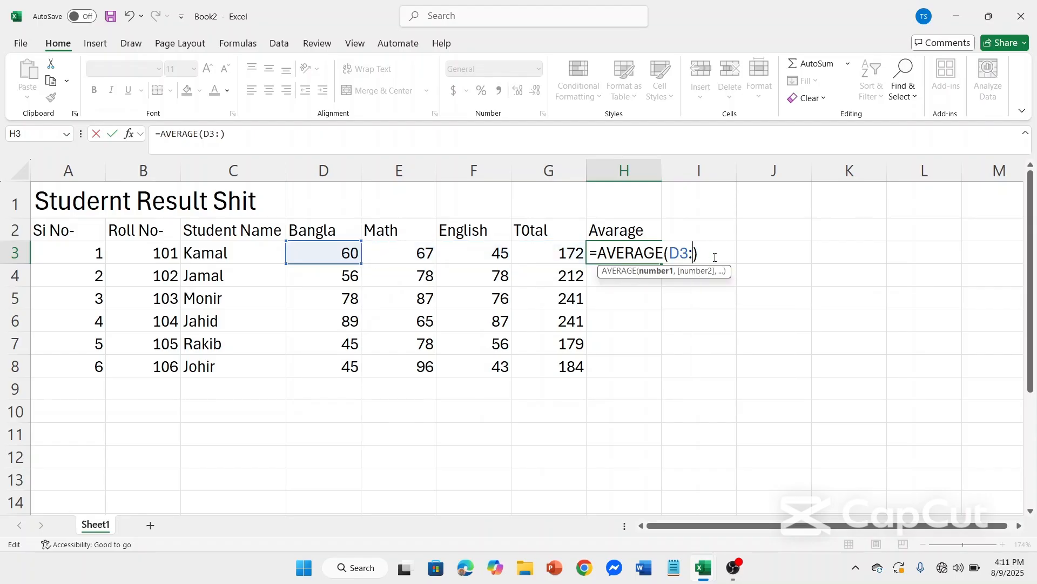
{"action": "type", "text": "f3"}
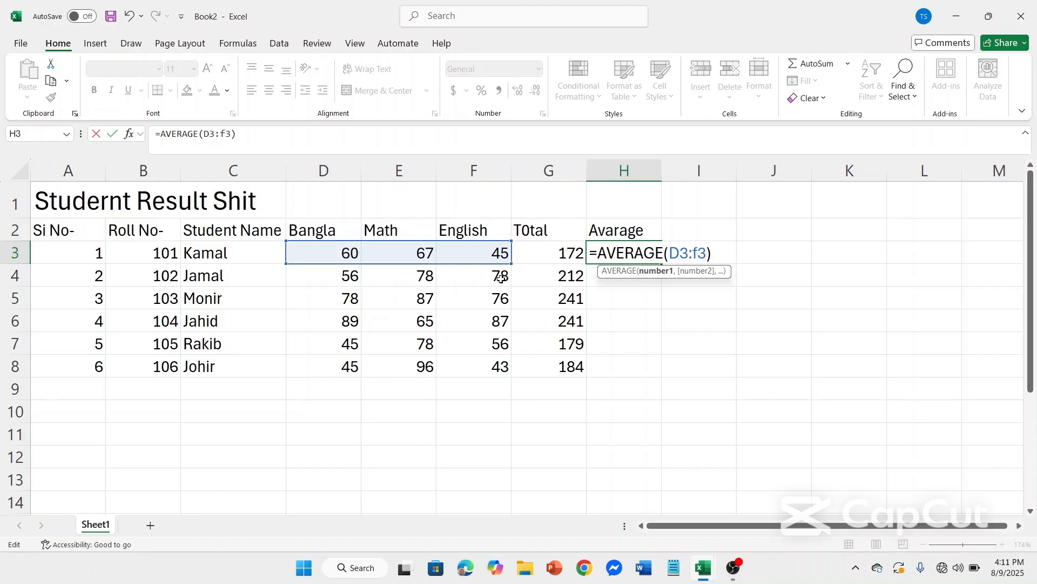
{"action": "key", "text": "Return"}
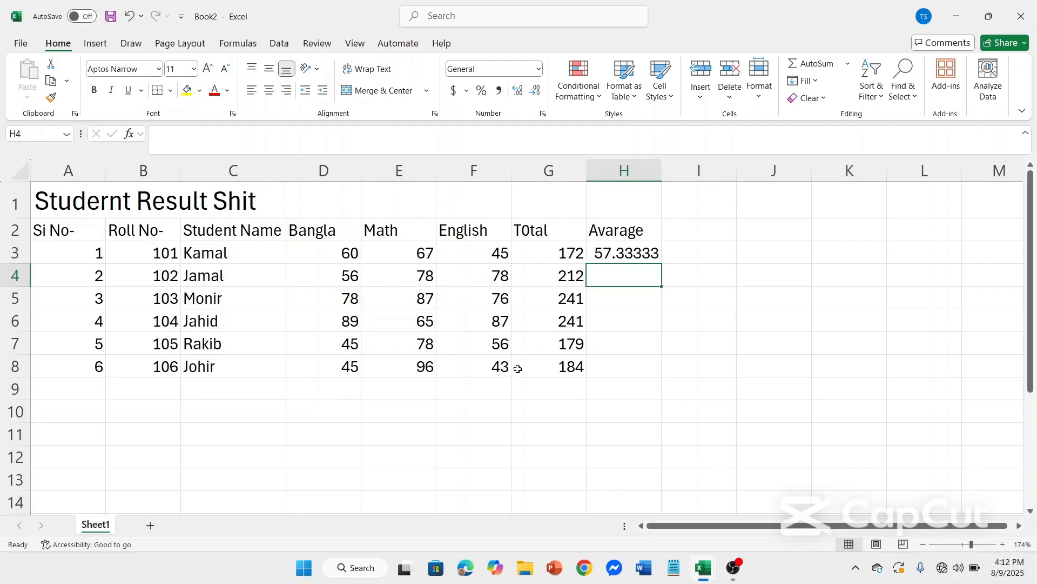
Step: Fill the average formula from H3 down to cell H8 for all remaining students
{"action": "left_click", "coordinate": [638, 254]}
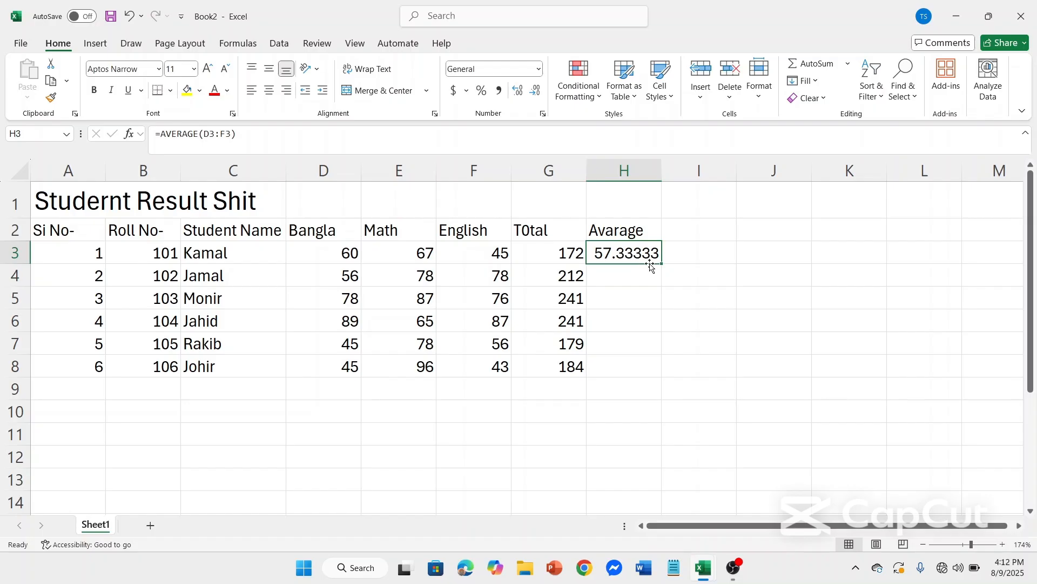
{"action": "left_click_drag", "start_coordinate": [663, 266], "coordinate": [669, 340]}
{"action": "left_click_drag", "start_coordinate": [669, 373], "coordinate": [668, 374]}
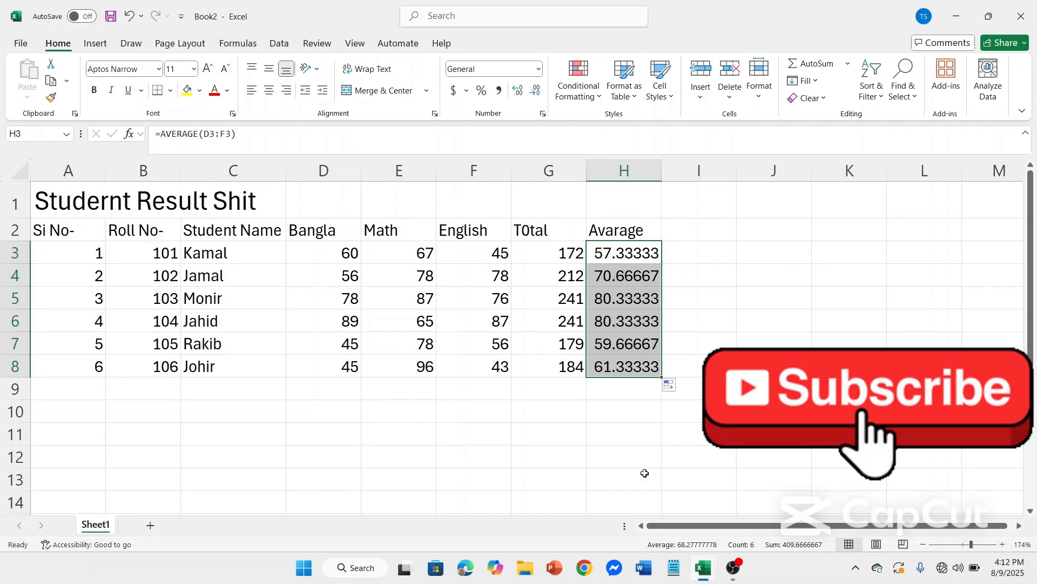
{"action": "left_click", "coordinate": [819, 325]}
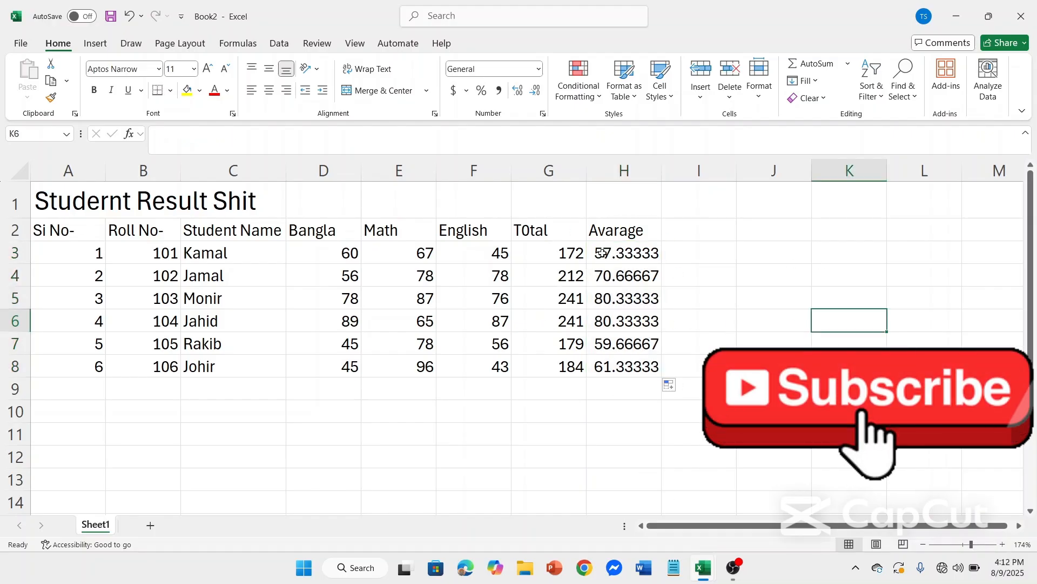
Step: Select the averages in cells H3 through H8
{"action": "left_click_drag", "start_coordinate": [603, 253], "coordinate": [614, 358]}
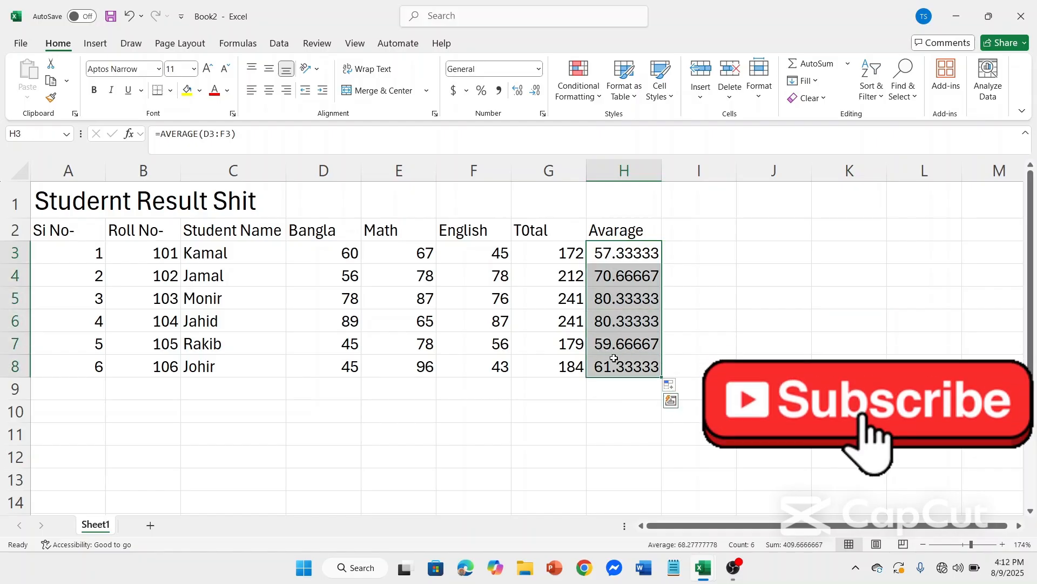